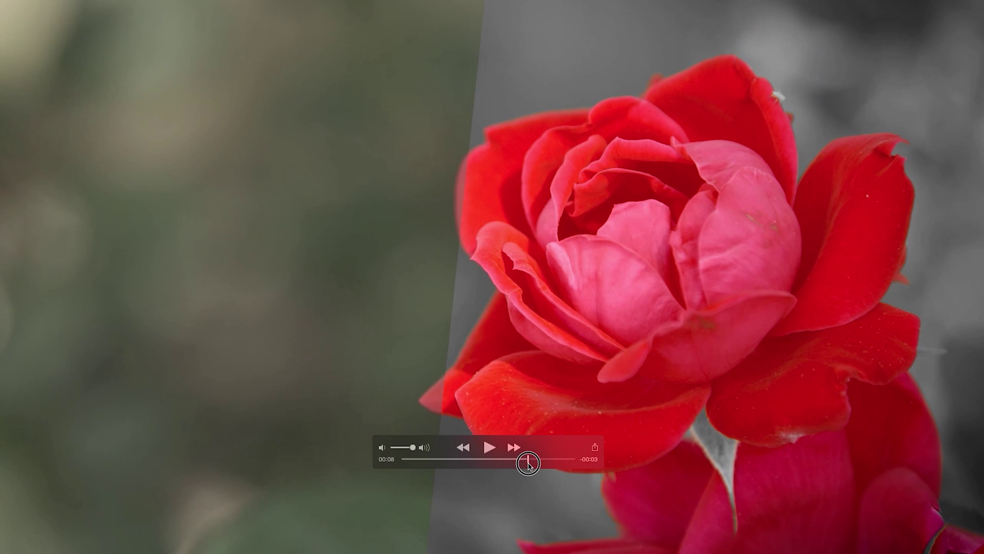
Scrub the rose before/after colour wipe in QuickTime through to the end of Sequence 01_1.mp4
{"action": "left_click", "coordinate": [520, 459]}
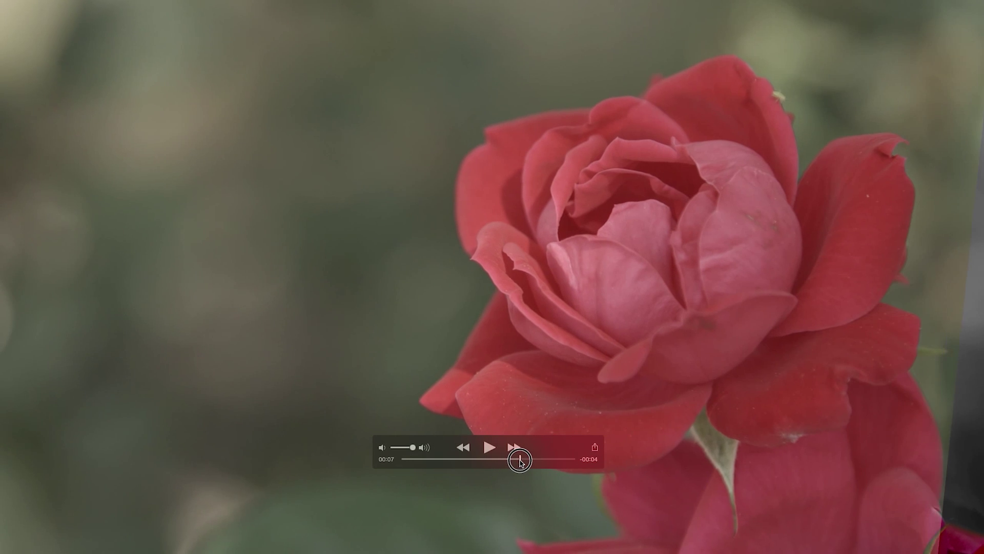
{"action": "left_click_drag", "start_coordinate": [519, 464], "coordinate": [531, 459]}
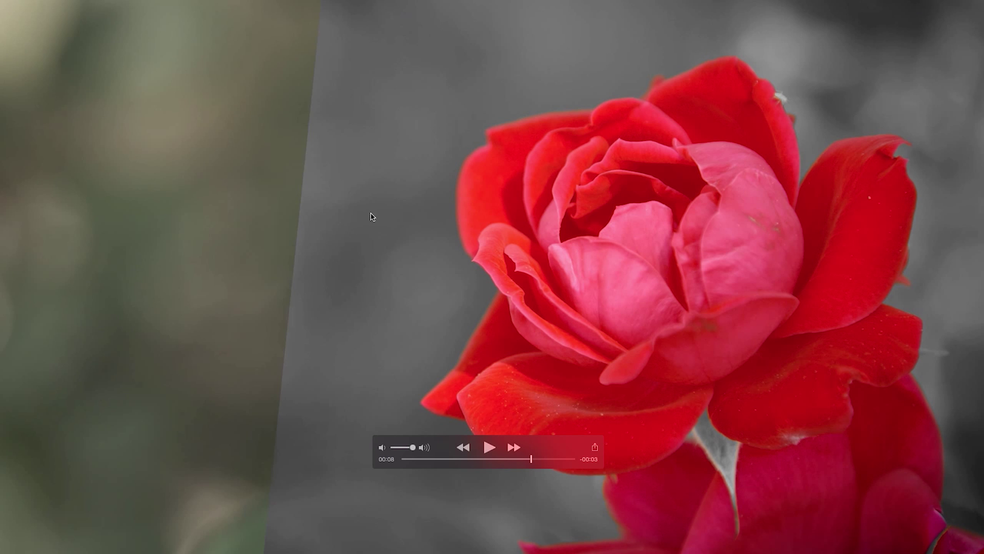
{"action": "left_click_drag", "start_coordinate": [542, 458], "coordinate": [574, 459]}
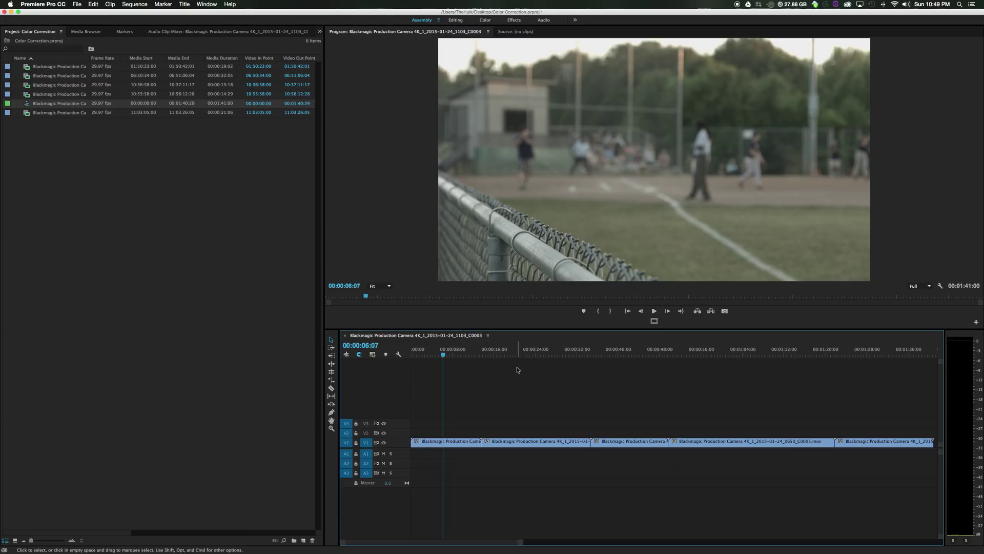
Widen the video preview and timeline, then switch to the Color workspace via Window > Workspaces
{"action": "left_click_drag", "start_coordinate": [324, 416], "coordinate": [270, 418]}
{"action": "left_click_drag", "start_coordinate": [339, 398], "coordinate": [286, 406]}
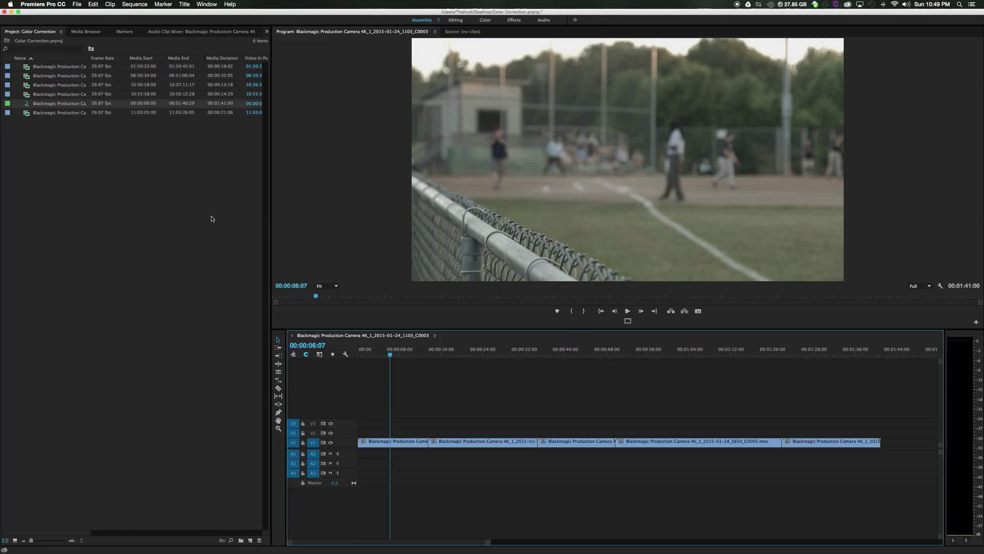
{"action": "left_click", "coordinate": [485, 21]}
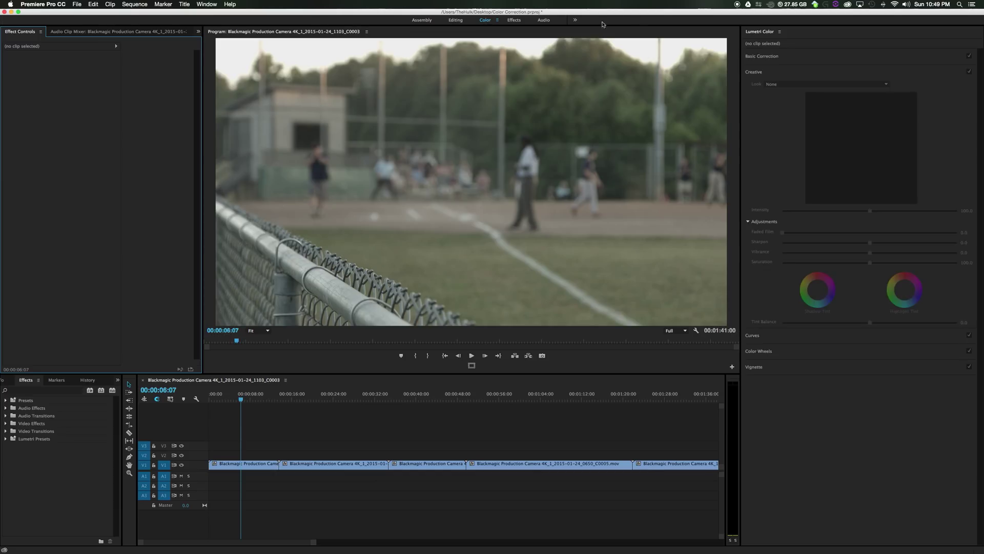
{"action": "left_click", "coordinate": [197, 4]}
{"action": "mouse_move", "coordinate": [225, 13]}
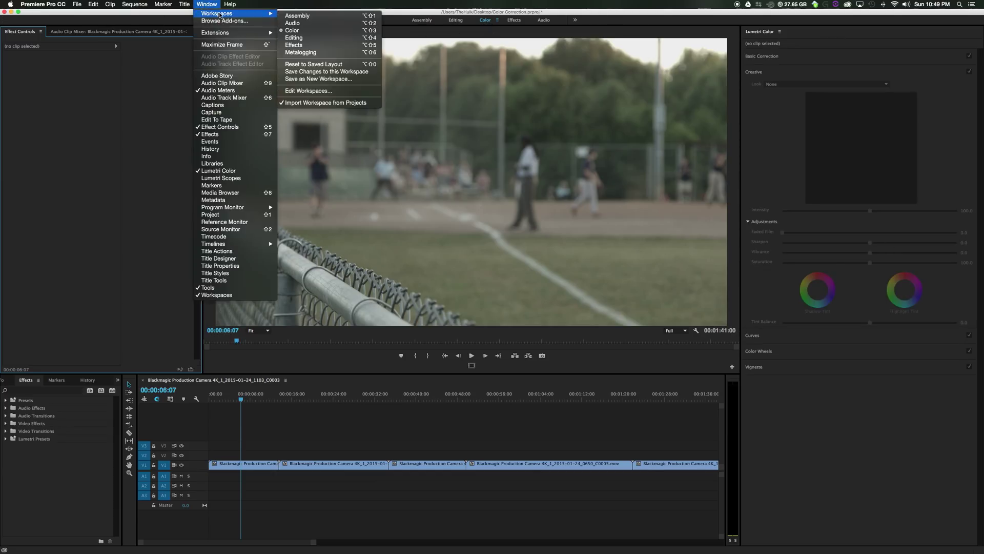
{"action": "left_click", "coordinate": [299, 30]}
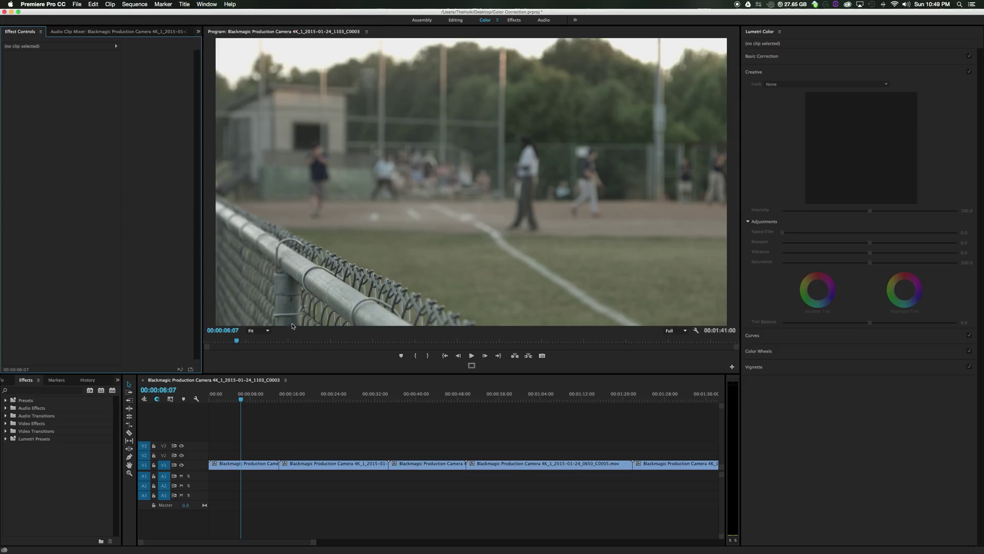
Close the Lumetri Color panel and switch to the Assembly workspace
{"action": "left_click", "coordinate": [860, 56]}
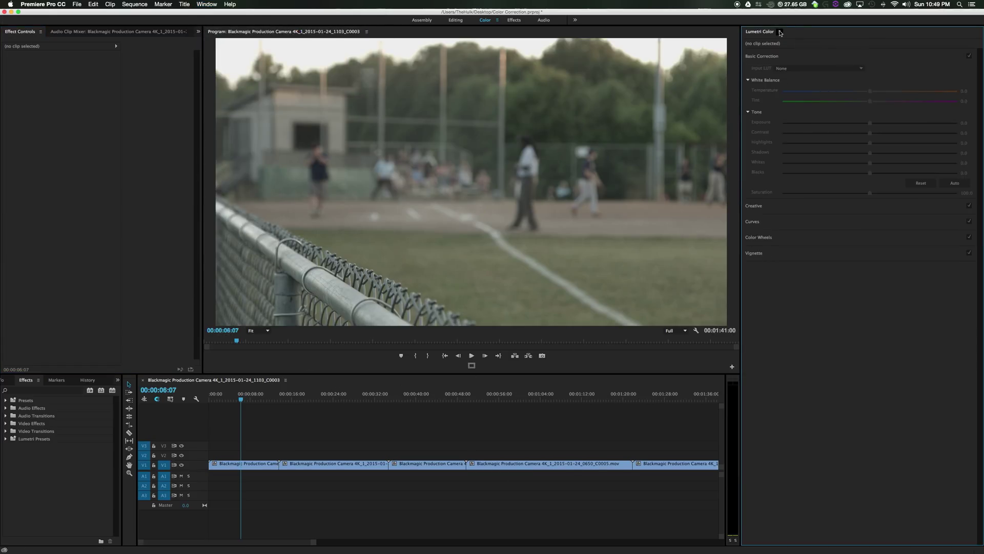
{"action": "left_click", "coordinate": [779, 31]}
{"action": "left_click", "coordinate": [790, 39]}
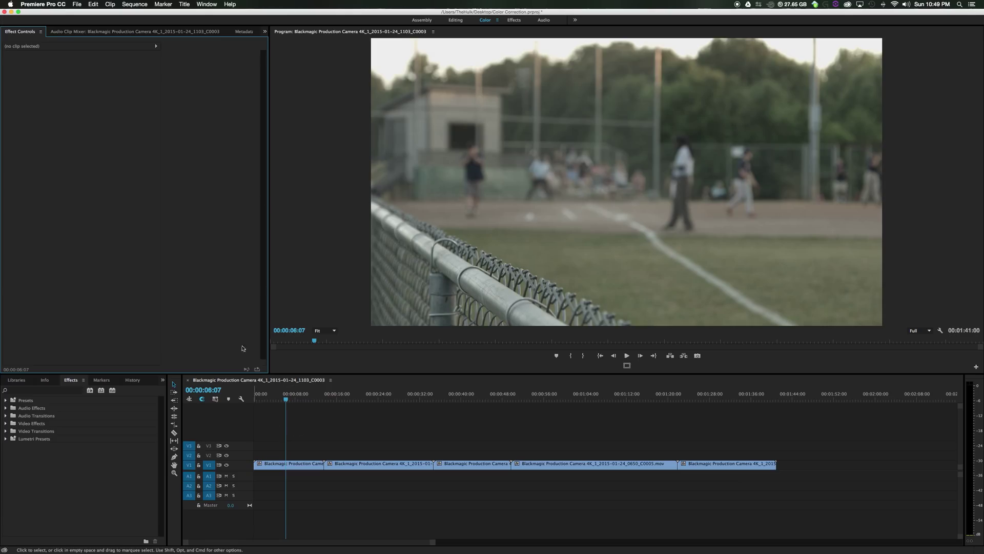
{"action": "left_click", "coordinate": [423, 21]}
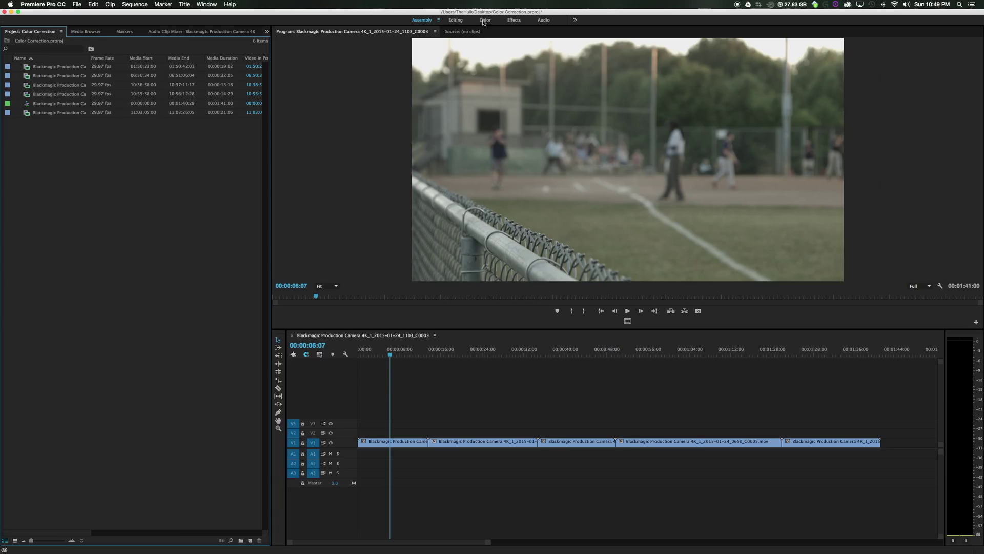
Return to the Color workspace and reopen Lumetri Color from the Window menu
{"action": "left_click", "coordinate": [207, 4]}
{"action": "mouse_move", "coordinate": [236, 13]}
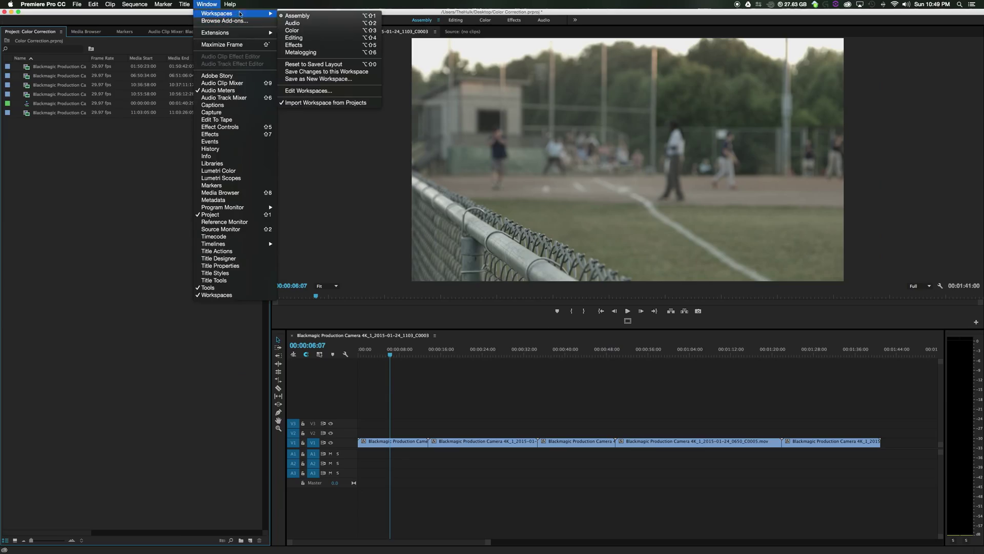
{"action": "left_click", "coordinate": [304, 31]}
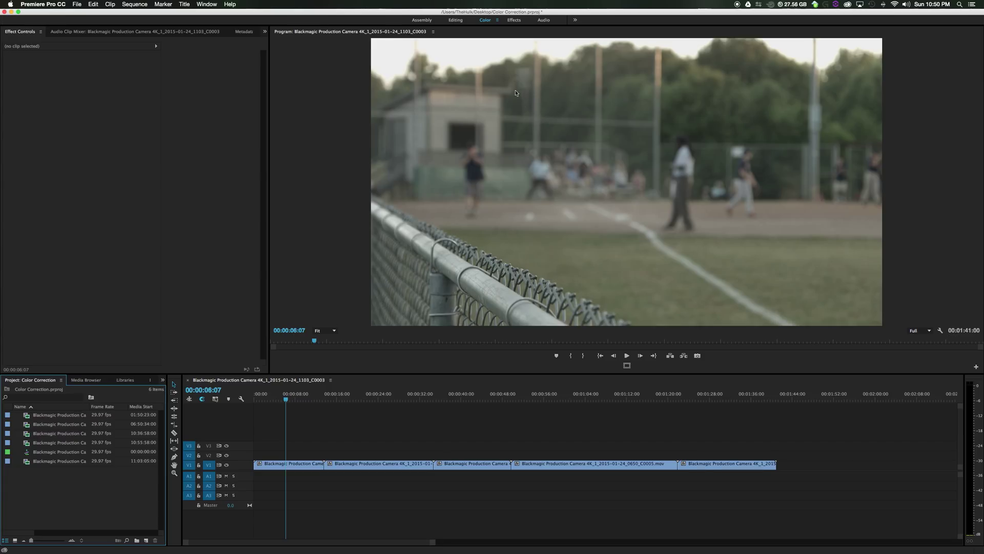
{"action": "left_click", "coordinate": [207, 5]}
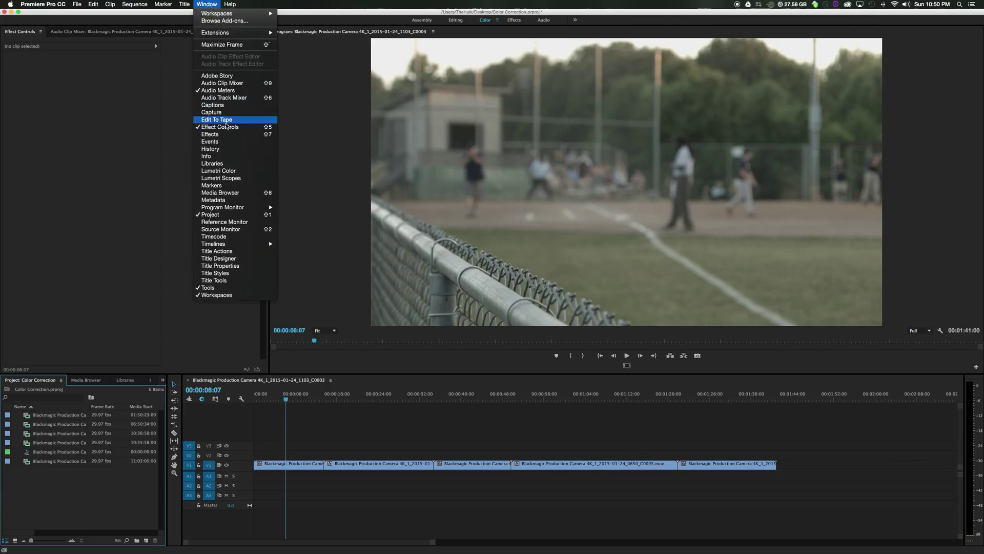
{"action": "left_click", "coordinate": [232, 171]}
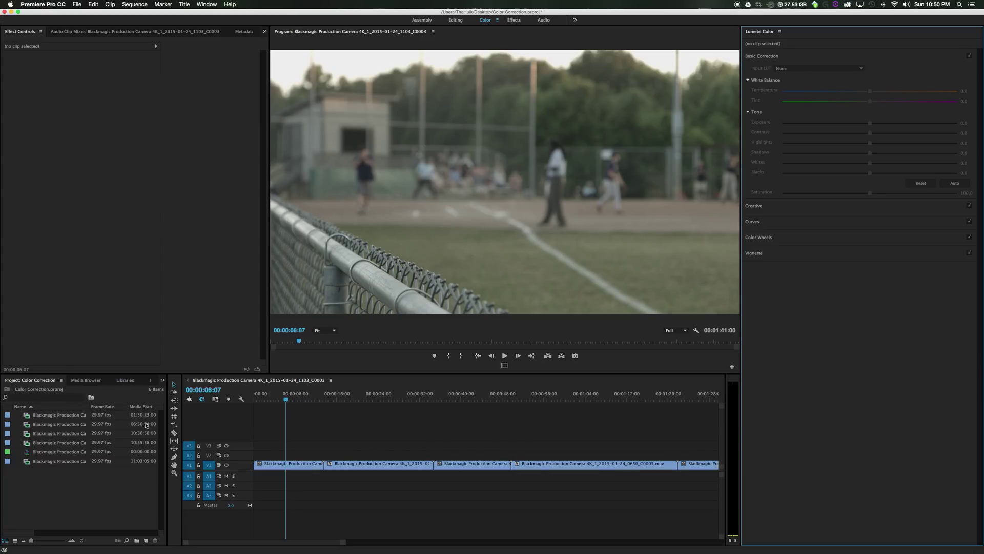
{"action": "left_click", "coordinate": [119, 352]}
Widen the lower-left area, search Effects for 'three' and 'bri', then clear the search
{"action": "left_click_drag", "start_coordinate": [168, 390], "coordinate": [208, 402]}
{"action": "left_click", "coordinate": [179, 380]}
{"action": "left_click", "coordinate": [30, 389]}
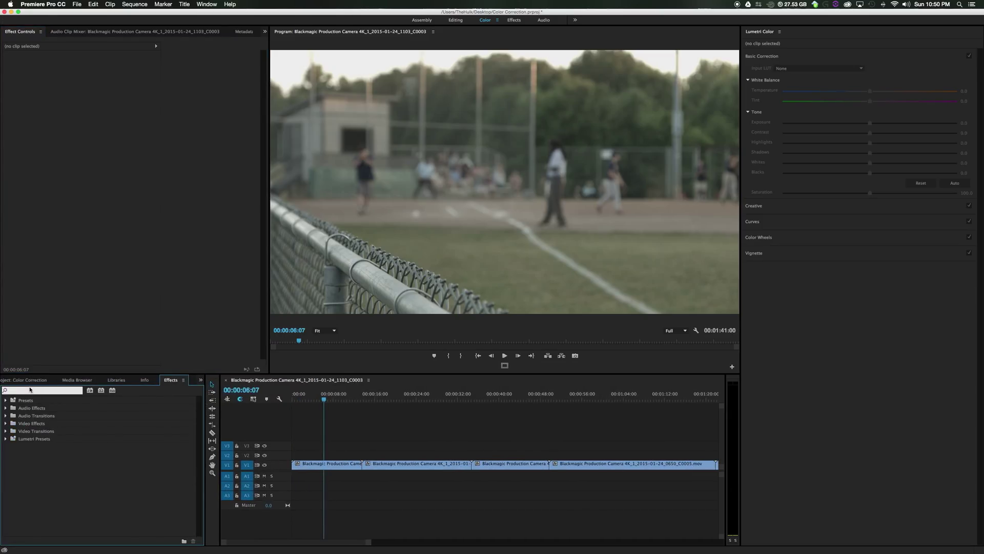
{"action": "type", "text": "three"}
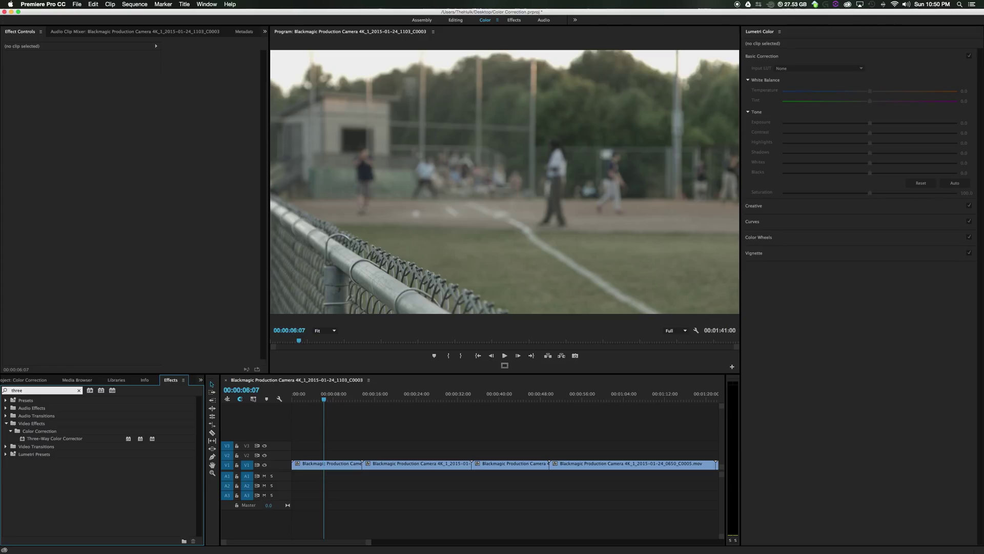
{"action": "key", "text": "BackSpace"}
{"action": "key", "text": "BackSpace"}
{"action": "key", "text": "BackSpace"}
{"action": "key", "text": "BackSpace"}
{"action": "key", "text": "BackSpace"}
{"action": "type", "text": "b"}
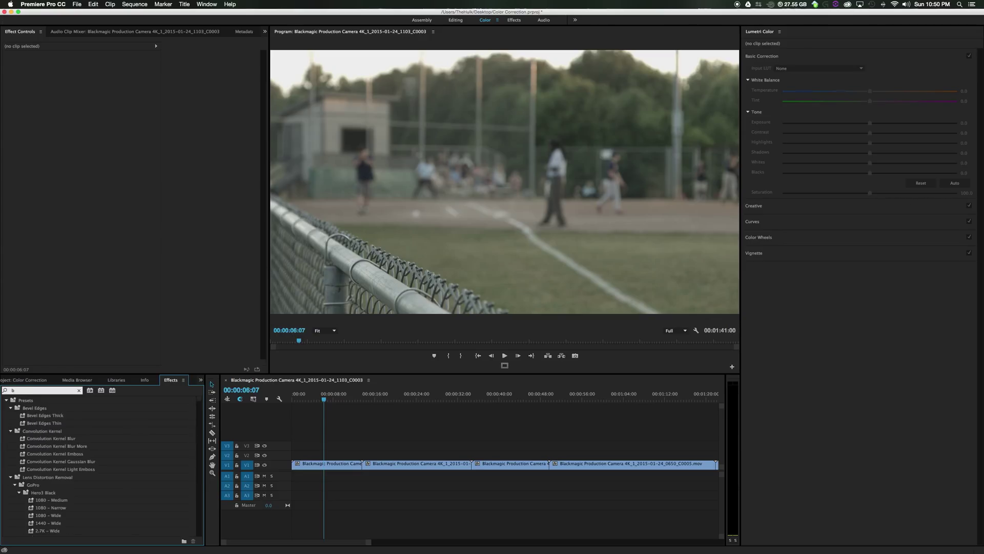
{"action": "type", "text": "ri"}
{"action": "key", "text": "BackSpace"}
{"action": "key", "text": "BackSpace"}
{"action": "key", "text": "BackSpace"}
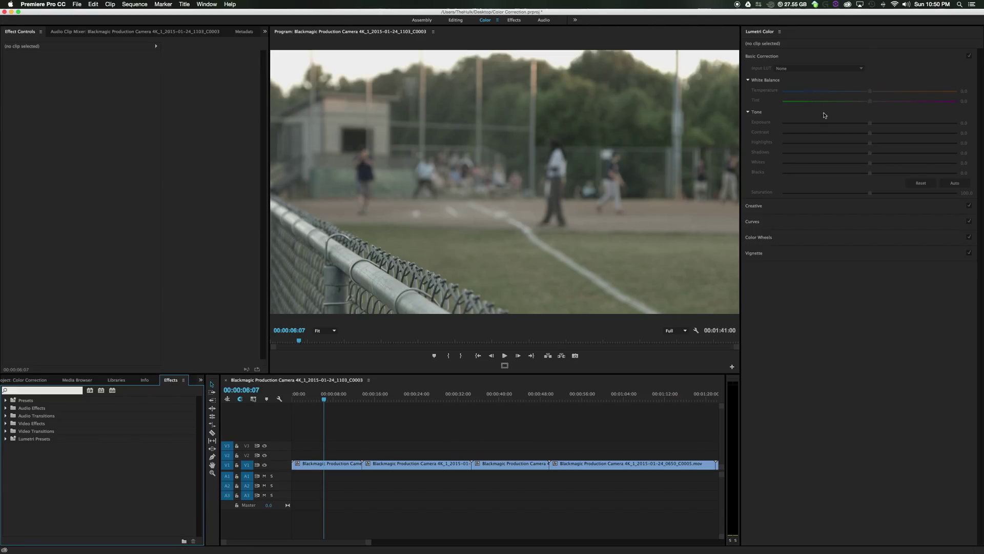
{"action": "left_click", "coordinate": [871, 105]}
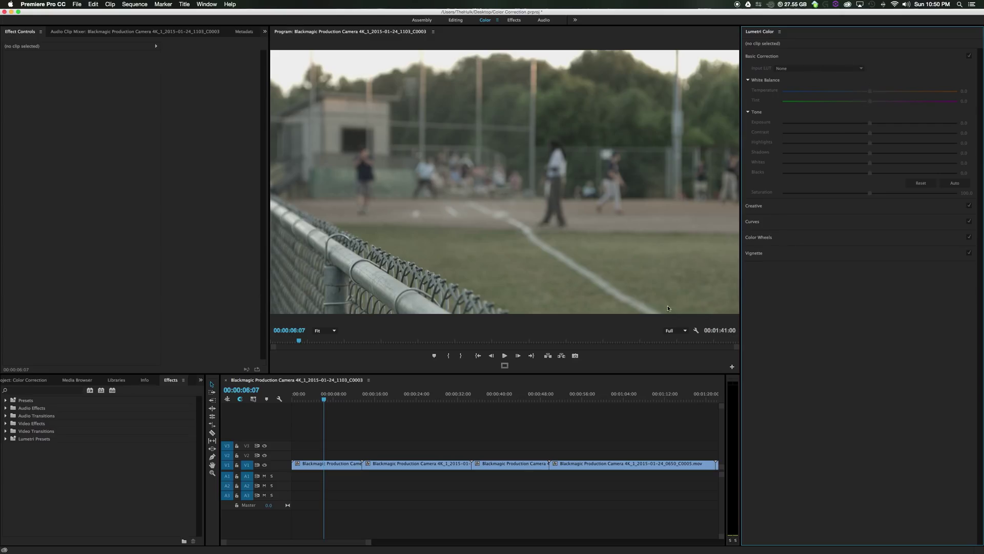
{"action": "left_click", "coordinate": [333, 465]}
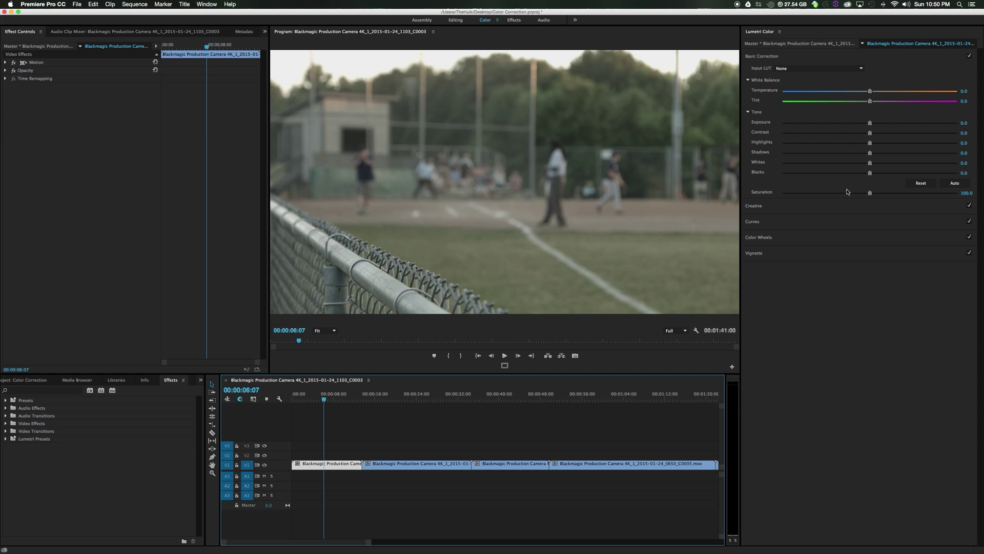
{"action": "left_click_drag", "start_coordinate": [873, 125], "coordinate": [841, 155]}
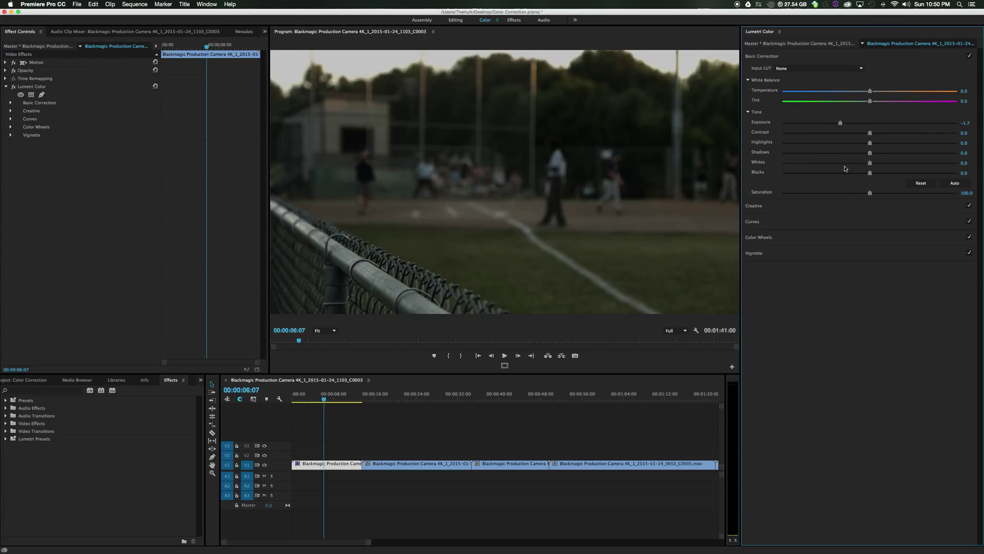
{"action": "key", "text": "super+z"}
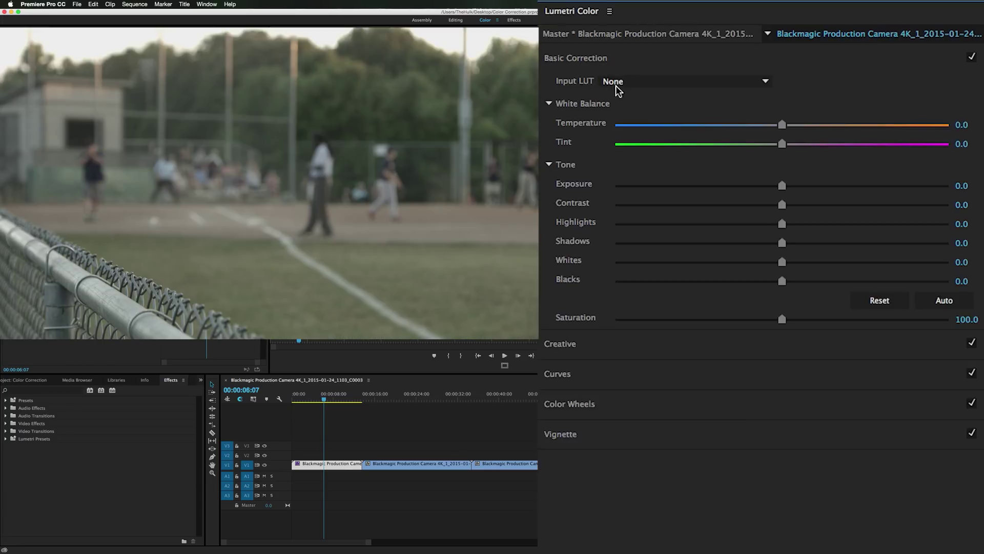
{"action": "left_click", "coordinate": [786, 70]}
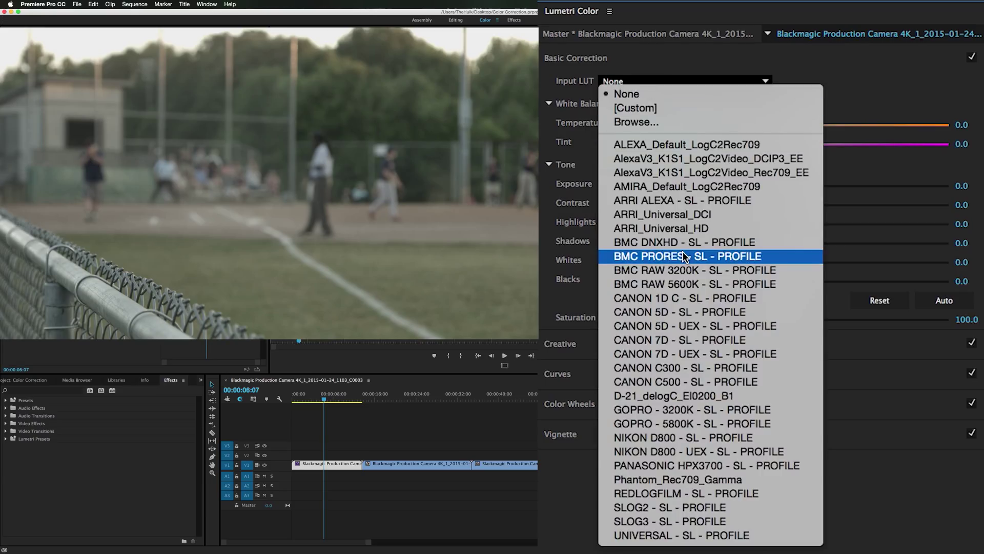
{"action": "left_click", "coordinate": [651, 149]}
{"action": "left_click", "coordinate": [732, 83]}
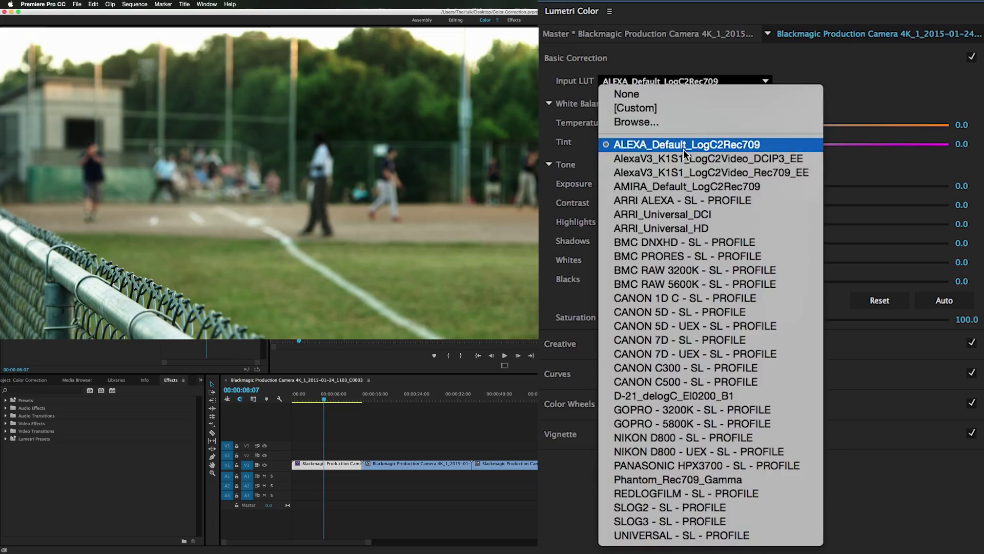
{"action": "left_click", "coordinate": [682, 156]}
{"action": "left_click", "coordinate": [656, 83]}
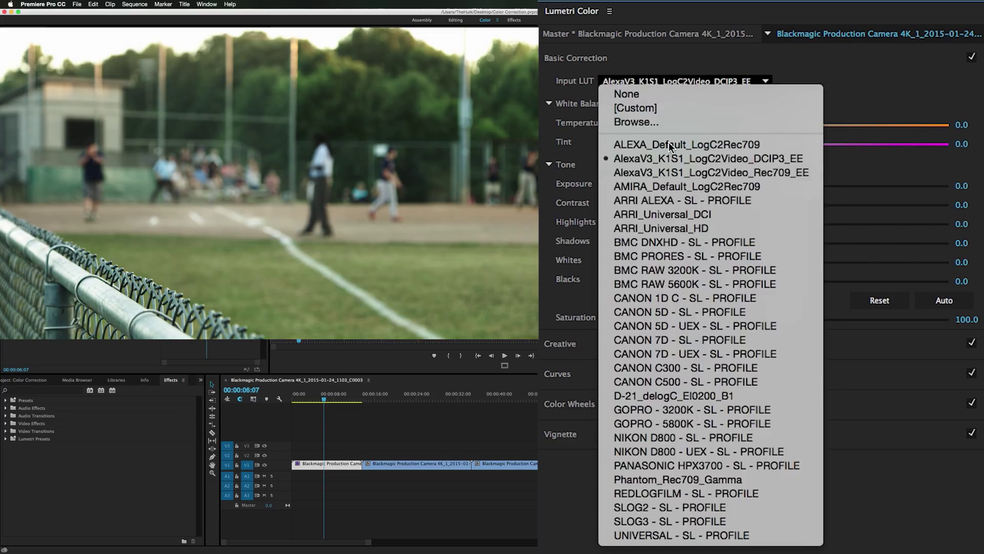
{"action": "left_click", "coordinate": [664, 173]}
{"action": "left_click", "coordinate": [683, 82]}
{"action": "left_click", "coordinate": [687, 340]}
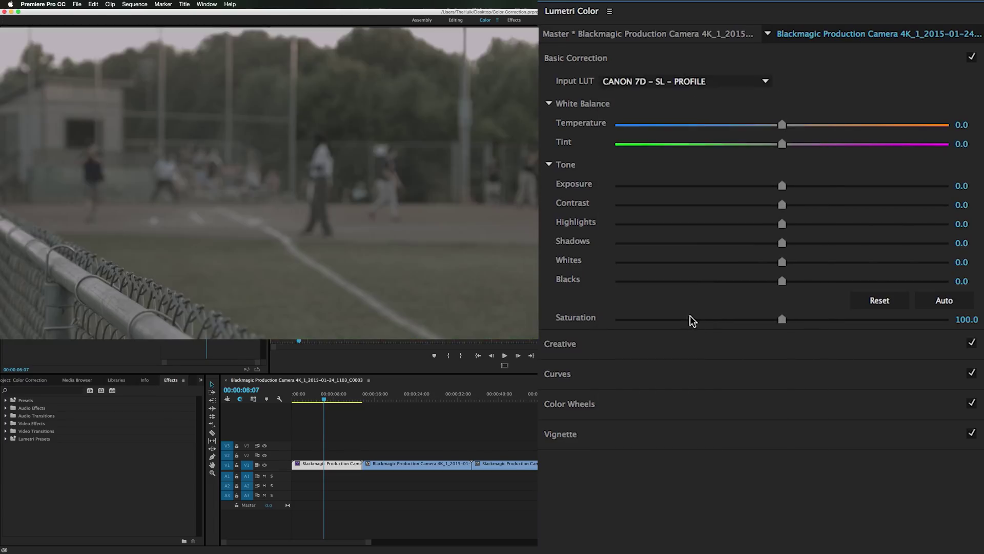
{"action": "left_click", "coordinate": [683, 83]}
{"action": "left_click", "coordinate": [689, 447]}
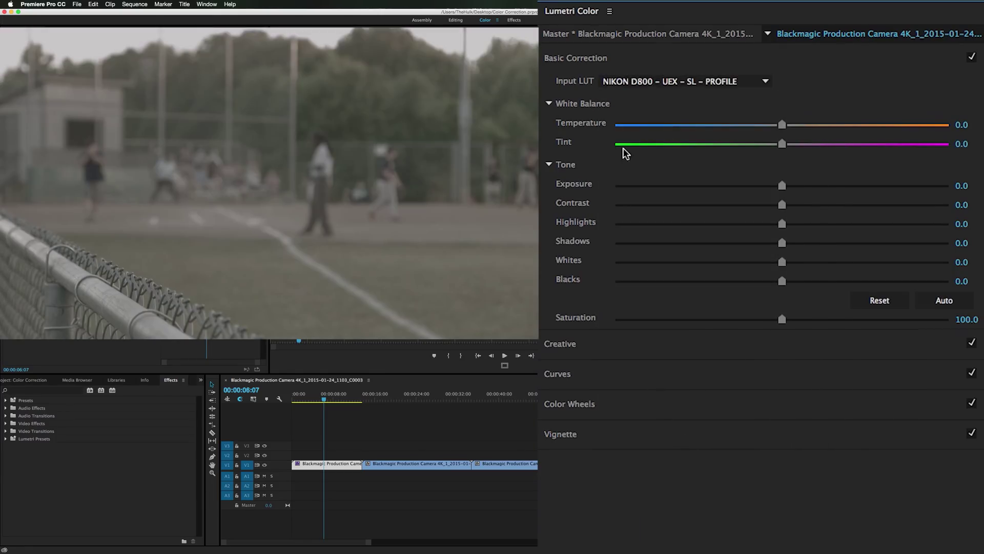
{"action": "left_click", "coordinate": [656, 86]}
{"action": "left_click", "coordinate": [709, 369]}
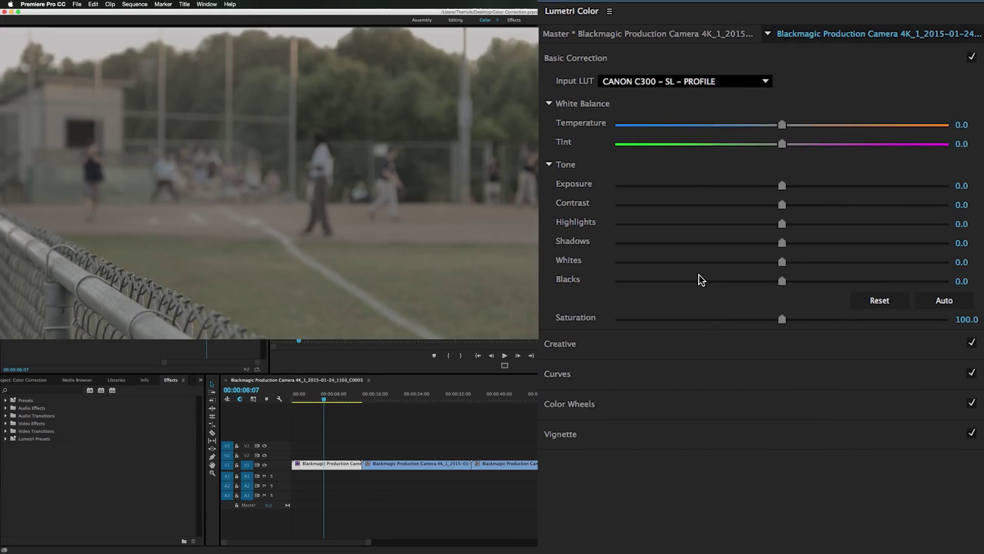
{"action": "left_click", "coordinate": [705, 86]}
{"action": "key", "text": "Escape"}
{"action": "left_click", "coordinate": [676, 82]}
{"action": "left_click", "coordinate": [672, 172]}
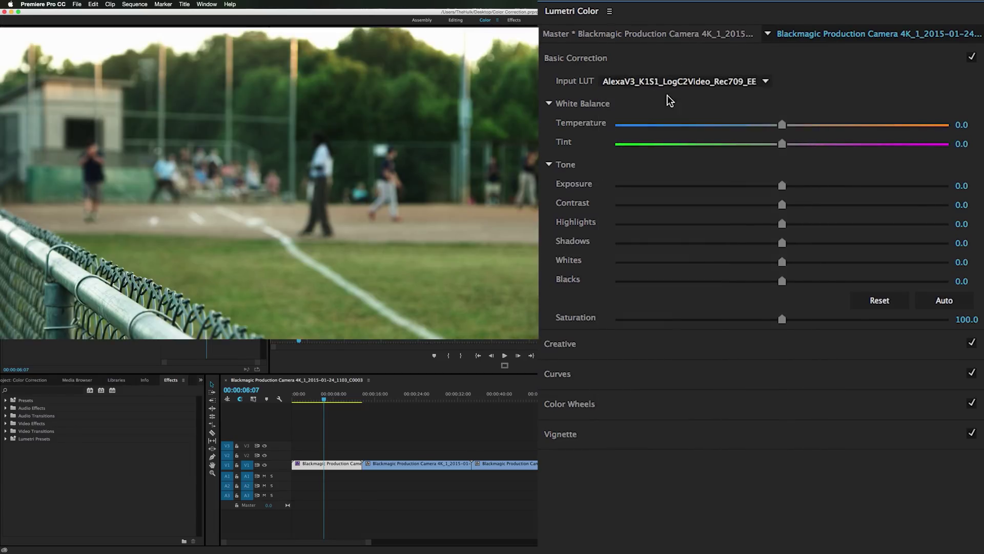
{"action": "left_click", "coordinate": [665, 84]}
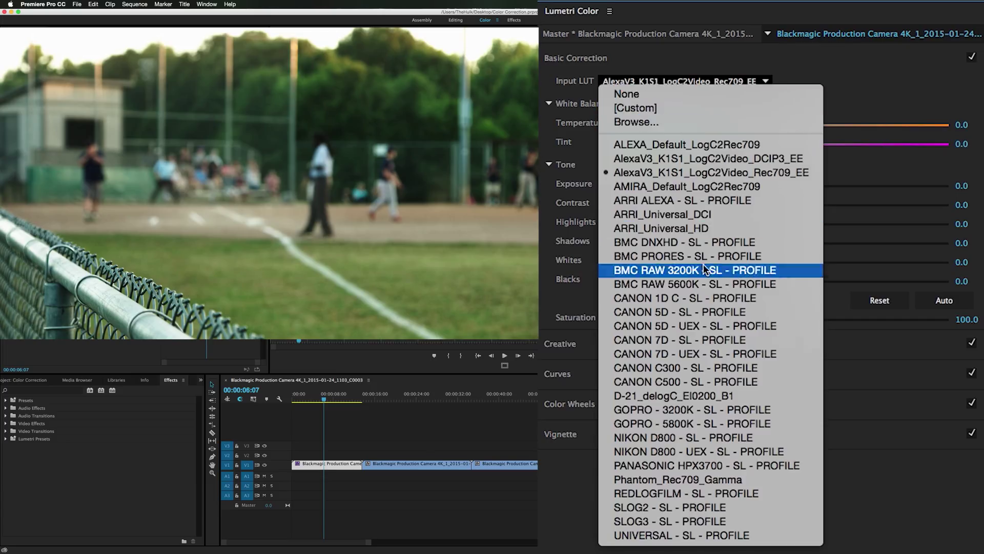
{"action": "left_click", "coordinate": [661, 94]}
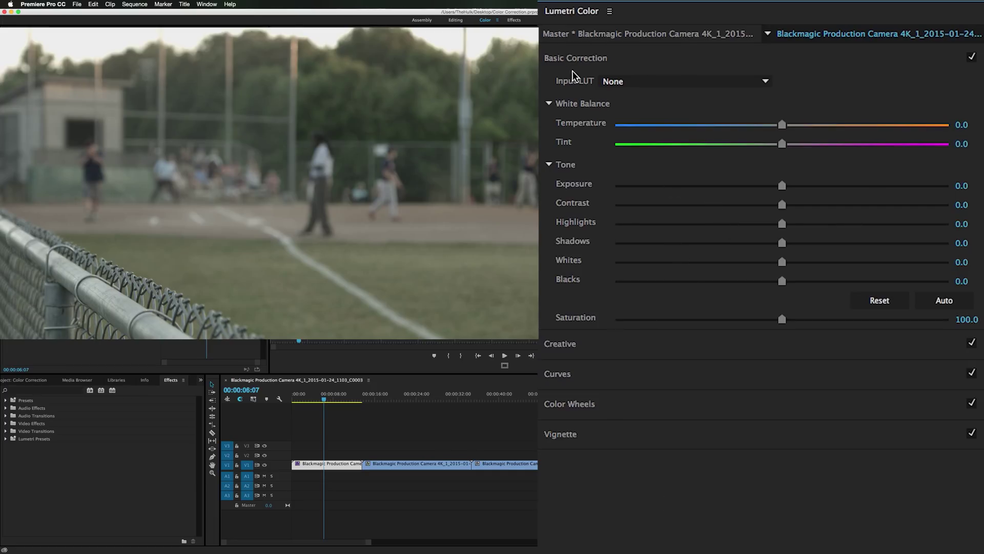
Save the project and apply the Blue Cold creative look to the baseball clip
{"action": "key", "text": "super+s"}
{"action": "left_click", "coordinate": [599, 353]}
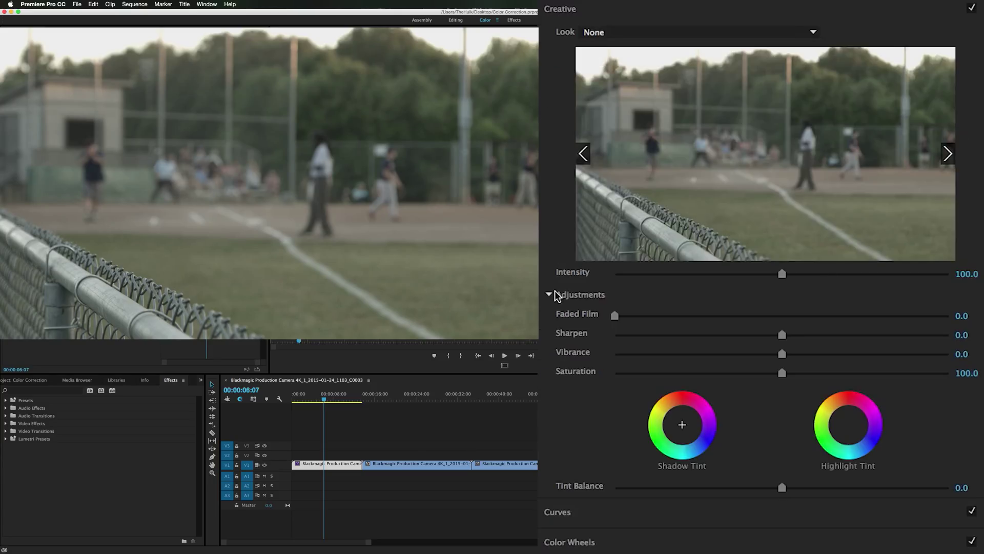
{"action": "left_click", "coordinate": [682, 32]}
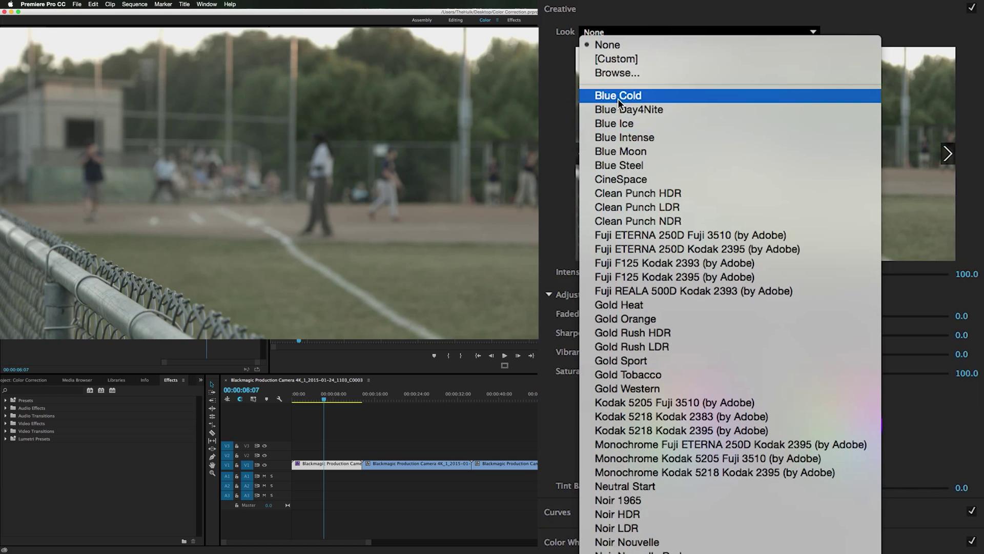
{"action": "key", "text": "Escape"}
{"action": "left_click", "coordinate": [700, 180]}
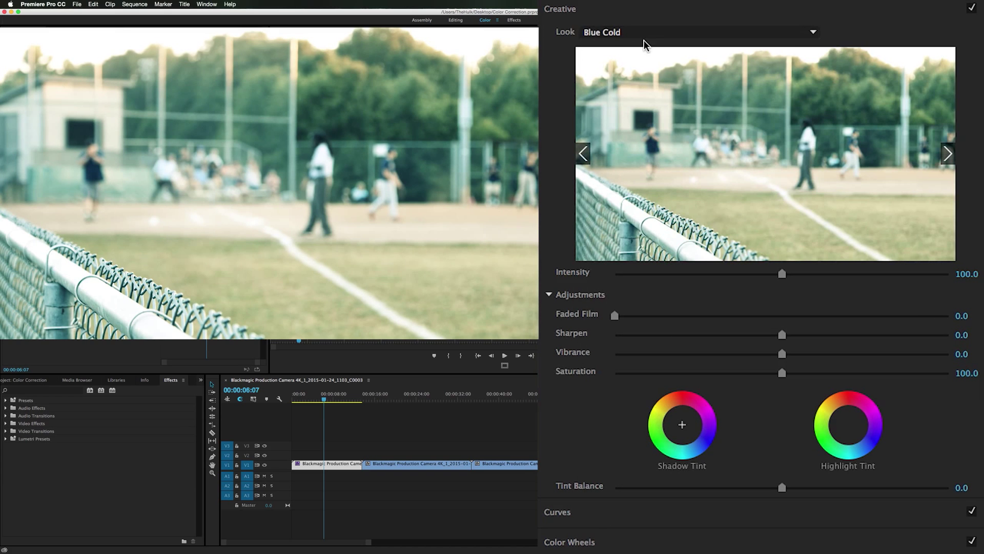
Cycle through the creative look previews and apply Gold Western
{"action": "left_click", "coordinate": [948, 153]}
{"action": "left_click", "coordinate": [948, 153]}
{"action": "left_click", "coordinate": [948, 154]}
{"action": "left_click", "coordinate": [948, 154]}
{"action": "left_click", "coordinate": [948, 155]}
{"action": "left_click", "coordinate": [948, 155]}
{"action": "left_click", "coordinate": [948, 155]}
{"action": "left_click", "coordinate": [948, 155]}
{"action": "left_click", "coordinate": [948, 155]}
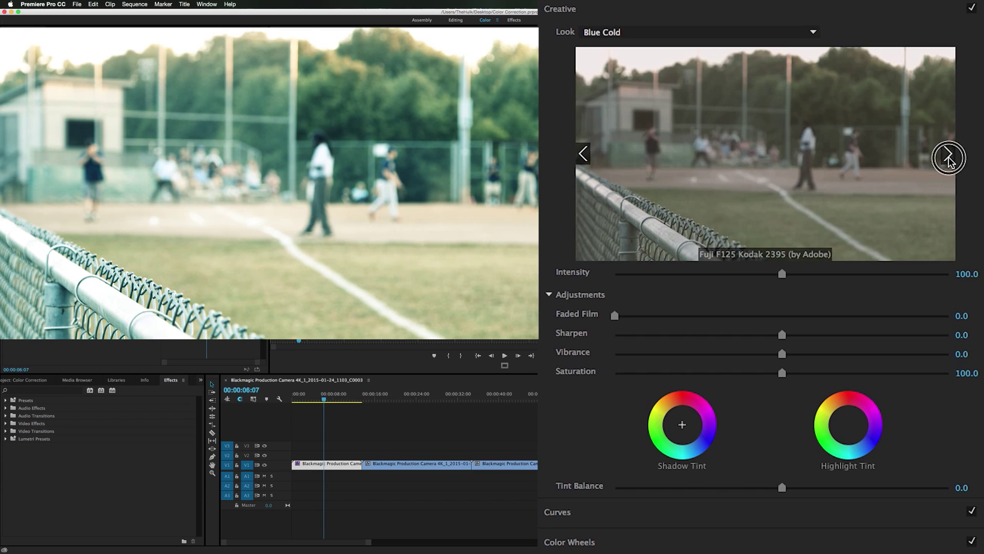
{"action": "left_click", "coordinate": [947, 154]}
{"action": "left_click", "coordinate": [948, 155]}
{"action": "left_click", "coordinate": [948, 155]}
{"action": "left_click", "coordinate": [948, 155]}
{"action": "left_click", "coordinate": [948, 154]}
{"action": "left_click", "coordinate": [948, 155]}
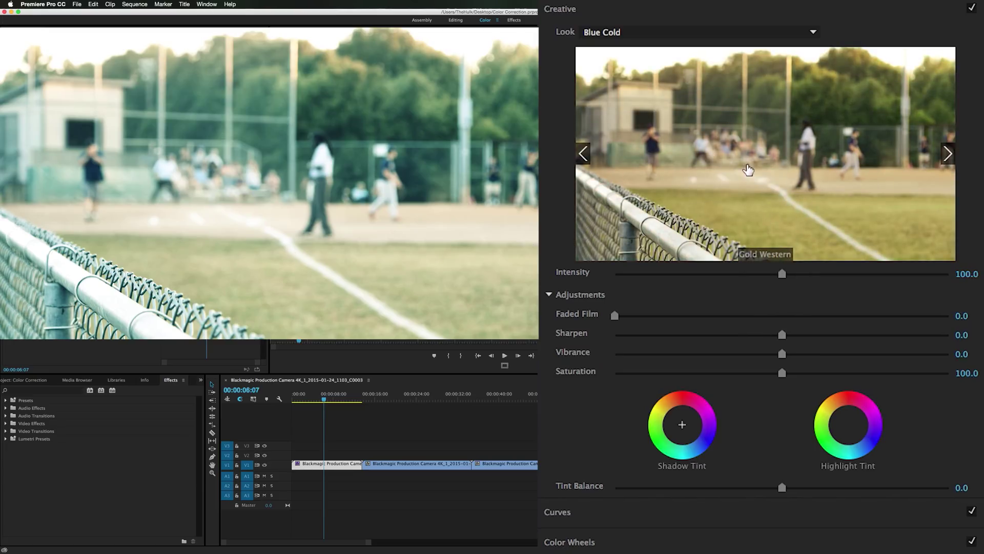
{"action": "left_click", "coordinate": [747, 166]}
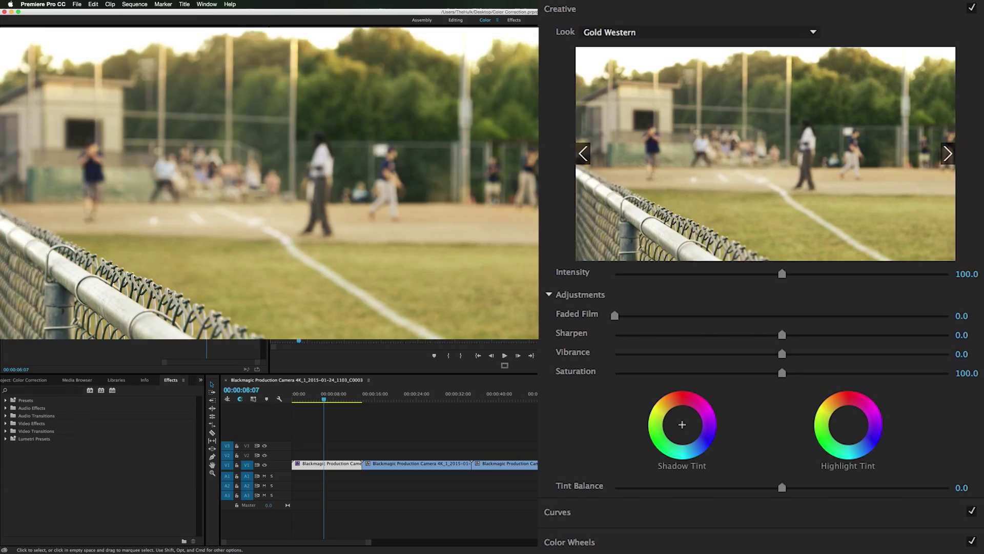
Reset the creative Look to None, leaving Faded Film at 0
{"action": "left_click", "coordinate": [706, 32]}
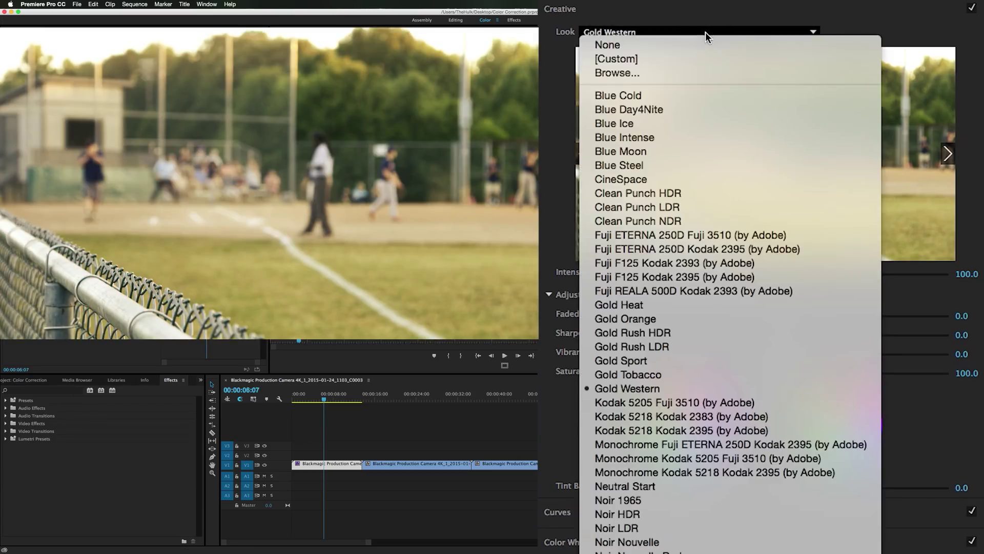
{"action": "left_click", "coordinate": [702, 48]}
{"action": "left_click", "coordinate": [620, 14]}
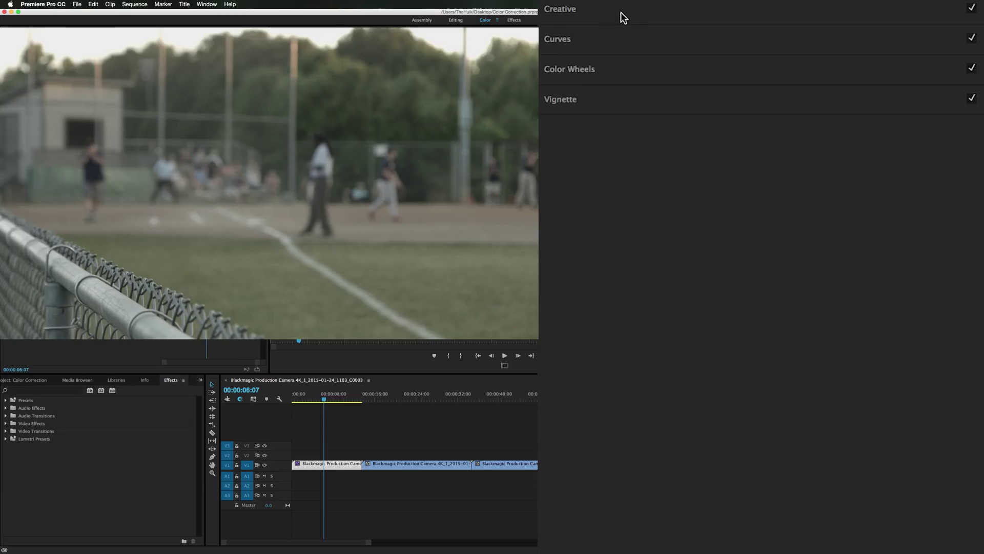
{"action": "left_click", "coordinate": [611, 15]}
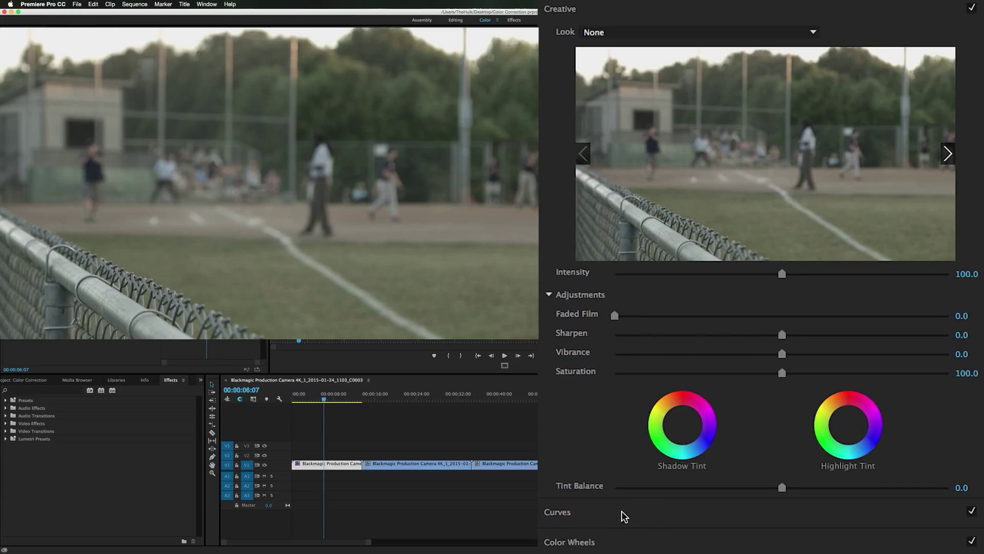
{"action": "mouse_move", "coordinate": [622, 315]}
{"action": "left_mouse_down"}
{"action": "mouse_move", "coordinate": [913, 310]}
{"action": "mouse_move", "coordinate": [615, 315]}
{"action": "left_mouse_up"}
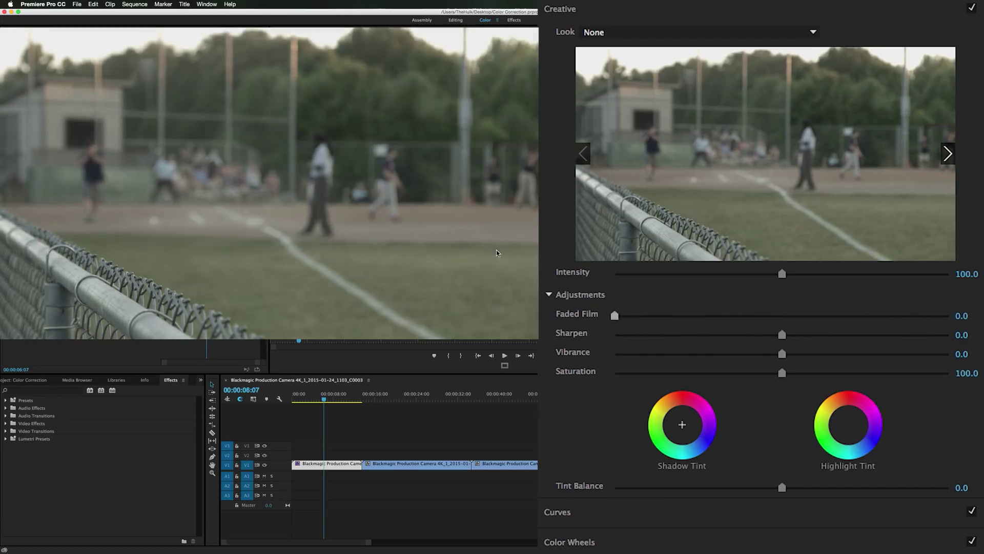
{"action": "left_click", "coordinate": [610, 7]}
Expand Curves and view the red, green and blue channel curves before returning to master
{"action": "left_click", "coordinate": [600, 42]}
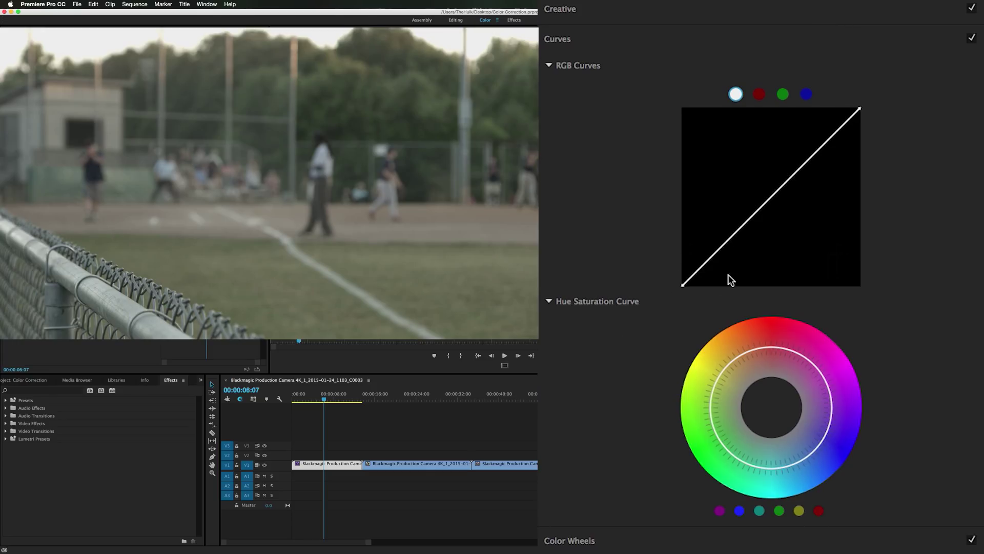
{"action": "left_click", "coordinate": [760, 94]}
{"action": "left_click", "coordinate": [782, 95]}
{"action": "left_click", "coordinate": [804, 96]}
{"action": "left_click", "coordinate": [736, 95]}
Expand the Color Wheels and Vignette sections, then hide Vignette again
{"action": "left_click", "coordinate": [626, 546]}
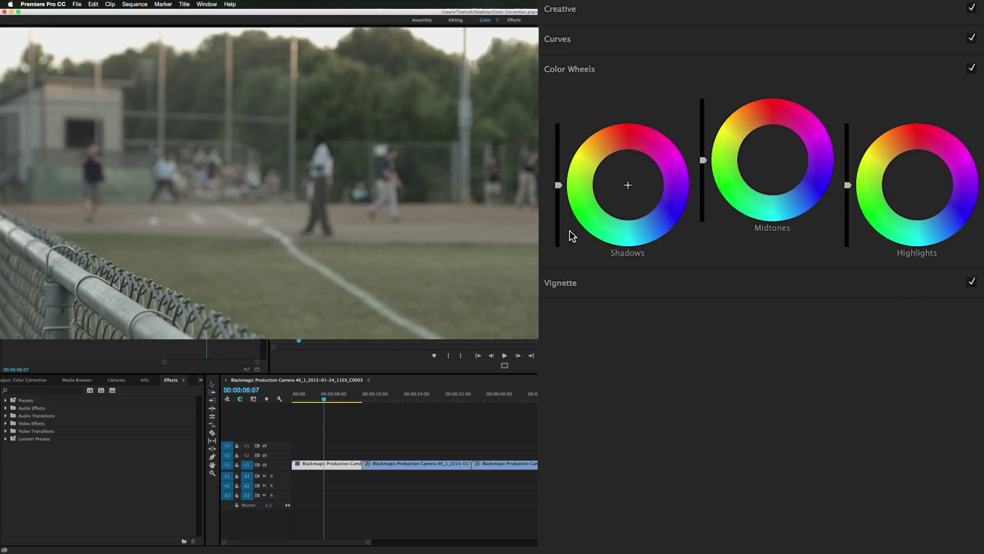
{"action": "left_click", "coordinate": [639, 283]}
{"action": "left_click", "coordinate": [612, 99]}
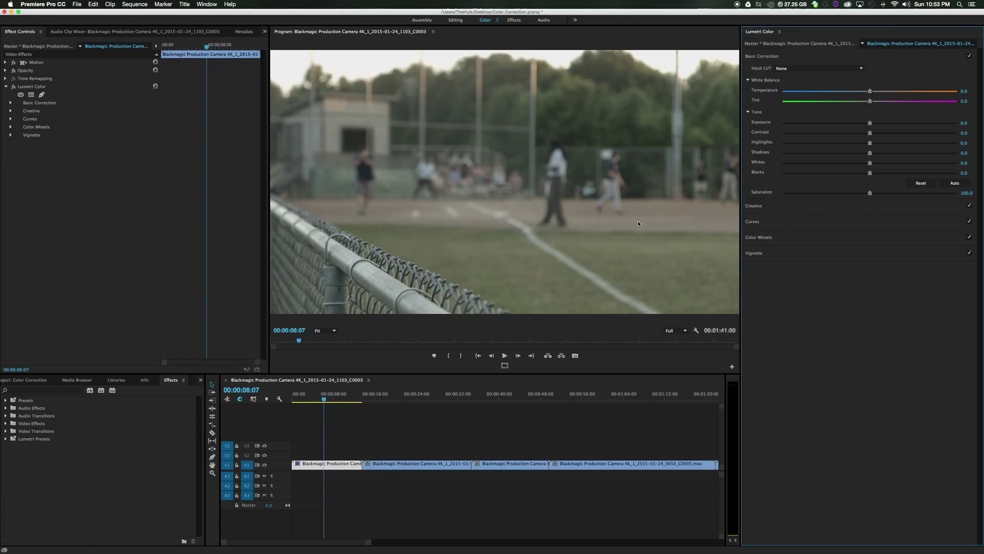
Raise Saturation to 166.6 and bypass the Lumetri Color effect briefly to compare
{"action": "left_click_drag", "start_coordinate": [871, 194], "coordinate": [929, 202]}
{"action": "left_click", "coordinate": [13, 86]}
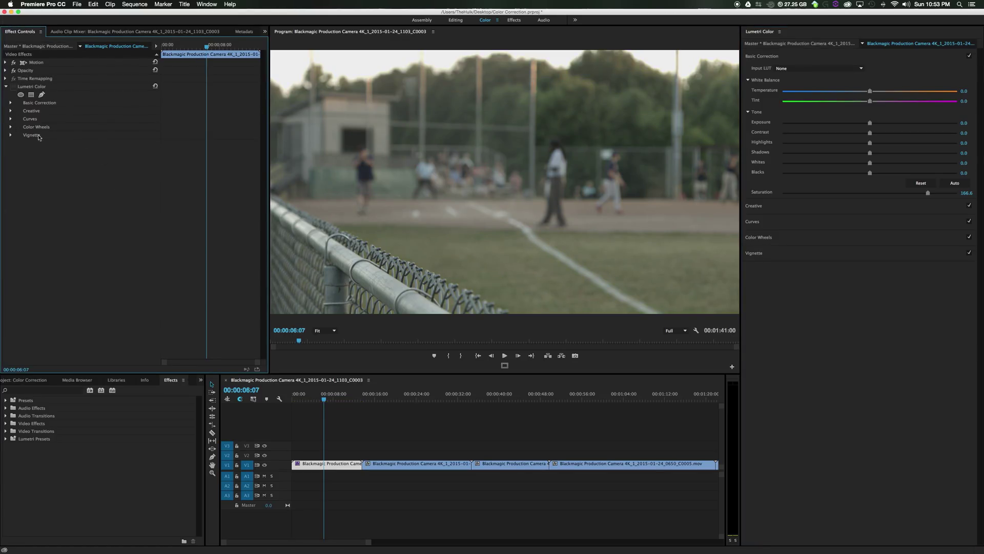
{"action": "left_click", "coordinate": [13, 87]}
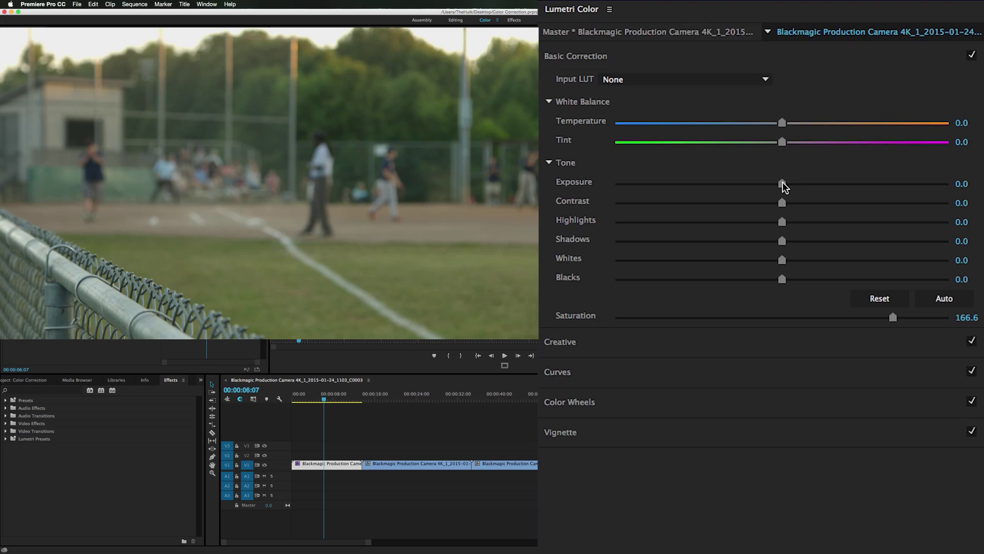
Set Exposure 0.5, Contrast 32.7, Highlights 45.1, Shadows -13.0, Temperature -4.2, Tint 5.5, Saturation 184.6
{"action": "left_click_drag", "start_coordinate": [783, 184], "coordinate": [798, 188]}
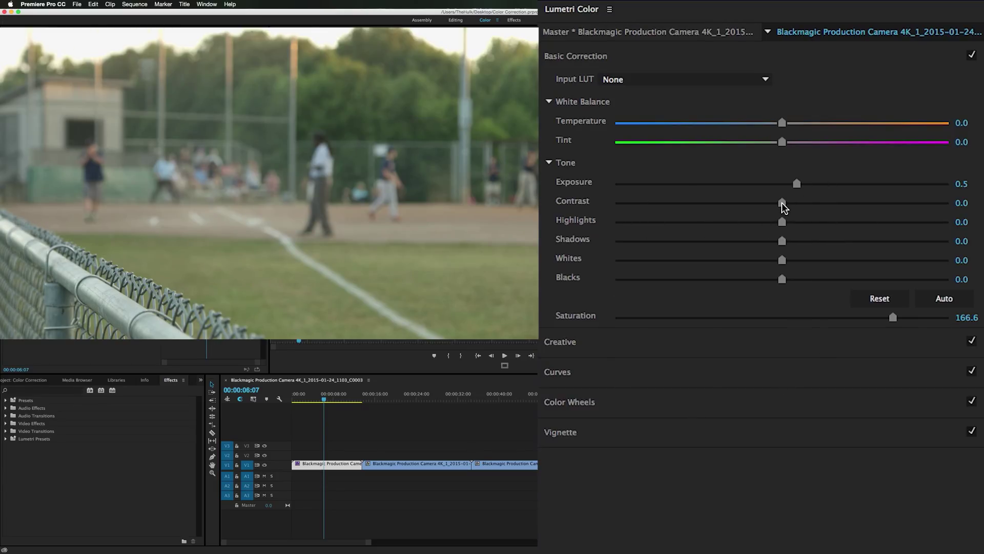
{"action": "left_click_drag", "start_coordinate": [781, 204], "coordinate": [836, 209]}
{"action": "left_click_drag", "start_coordinate": [782, 222], "coordinate": [858, 231]}
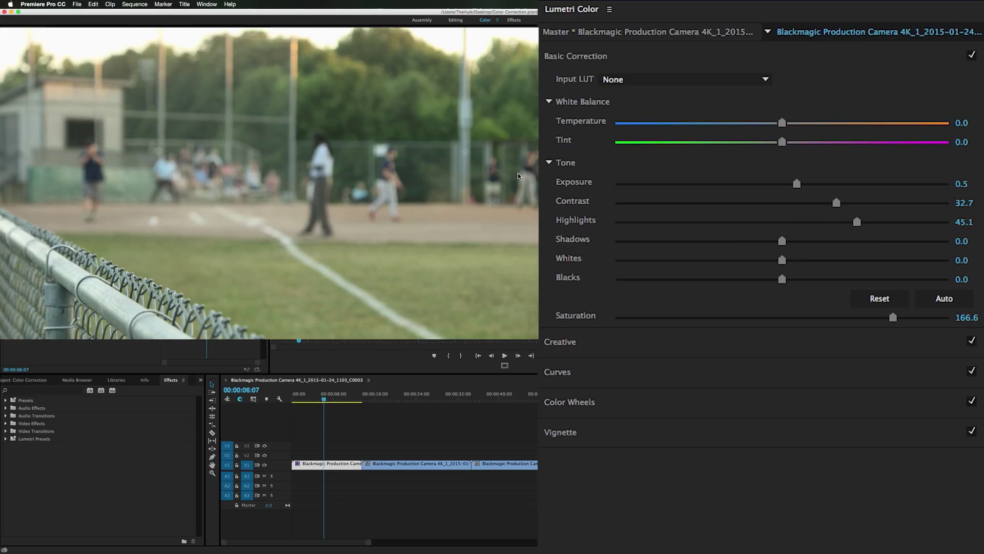
{"action": "left_click_drag", "start_coordinate": [782, 241], "coordinate": [761, 250]}
{"action": "left_click_drag", "start_coordinate": [783, 124], "coordinate": [774, 127]}
{"action": "left_click_drag", "start_coordinate": [784, 145], "coordinate": [792, 146]}
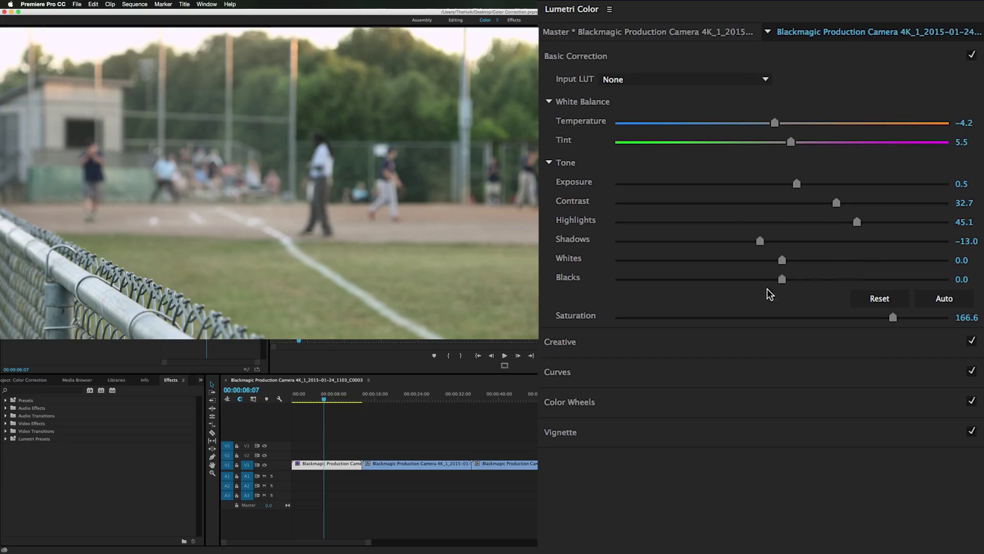
{"action": "left_click_drag", "start_coordinate": [893, 319], "coordinate": [924, 319]}
Add Faded Film 16.3 in Creative and toggle the Creative section to compare
{"action": "left_click", "coordinate": [619, 340]}
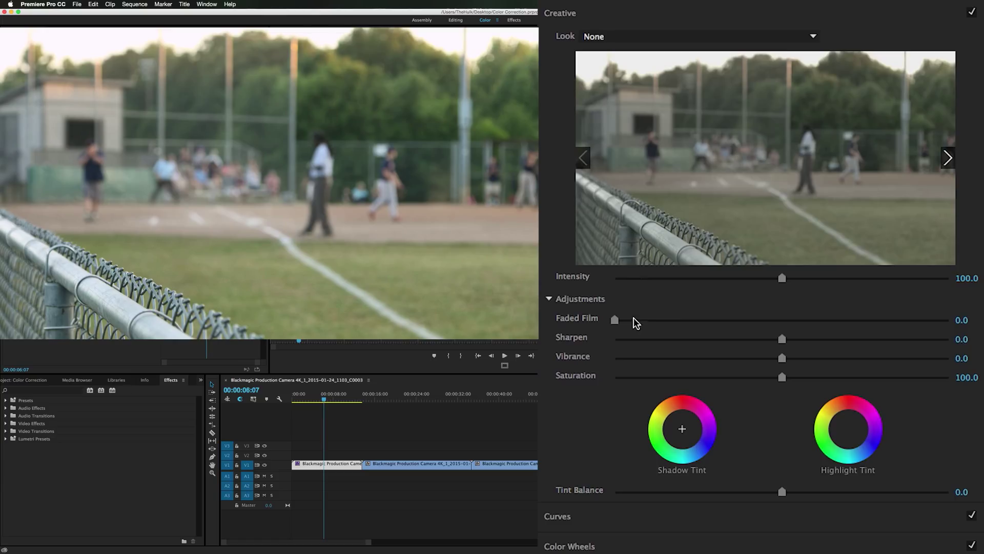
{"action": "left_click_drag", "start_coordinate": [614, 320], "coordinate": [654, 320]}
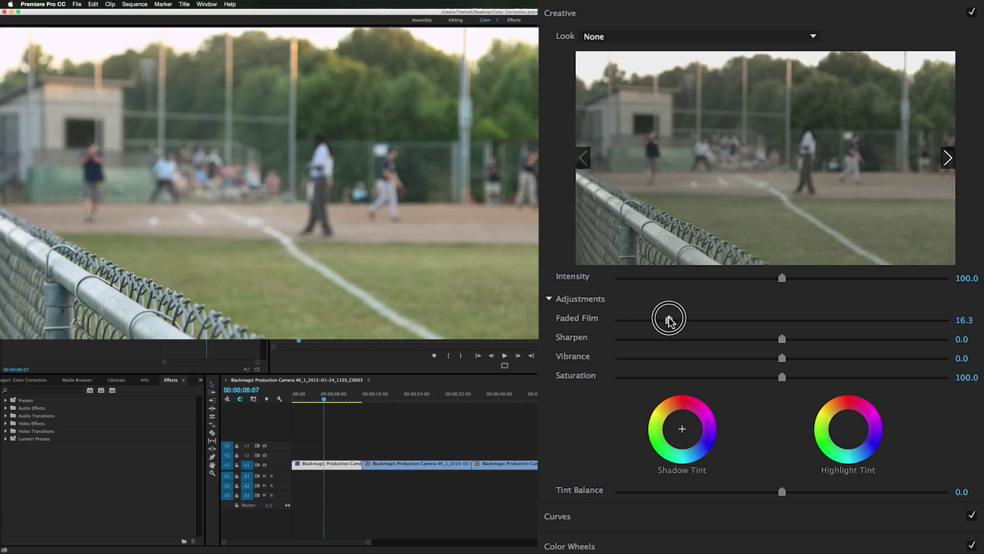
{"action": "left_click", "coordinate": [972, 13]}
{"action": "left_click", "coordinate": [973, 13]}
{"action": "left_click", "coordinate": [973, 13]}
{"action": "left_click", "coordinate": [973, 13]}
Keep comparing with Creative off and on, then raise Creative Saturation to 129.2
{"action": "left_click", "coordinate": [972, 13]}
{"action": "left_click", "coordinate": [973, 13]}
{"action": "left_click", "coordinate": [972, 12]}
{"action": "left_click", "coordinate": [972, 12]}
{"action": "left_click", "coordinate": [972, 13]}
{"action": "left_click", "coordinate": [973, 12]}
{"action": "left_click_drag", "start_coordinate": [783, 381], "coordinate": [831, 377]}
Add green-hue points to the Hue Saturation Curve and reshape them, undoing the last change
{"action": "left_click", "coordinate": [618, 520]}
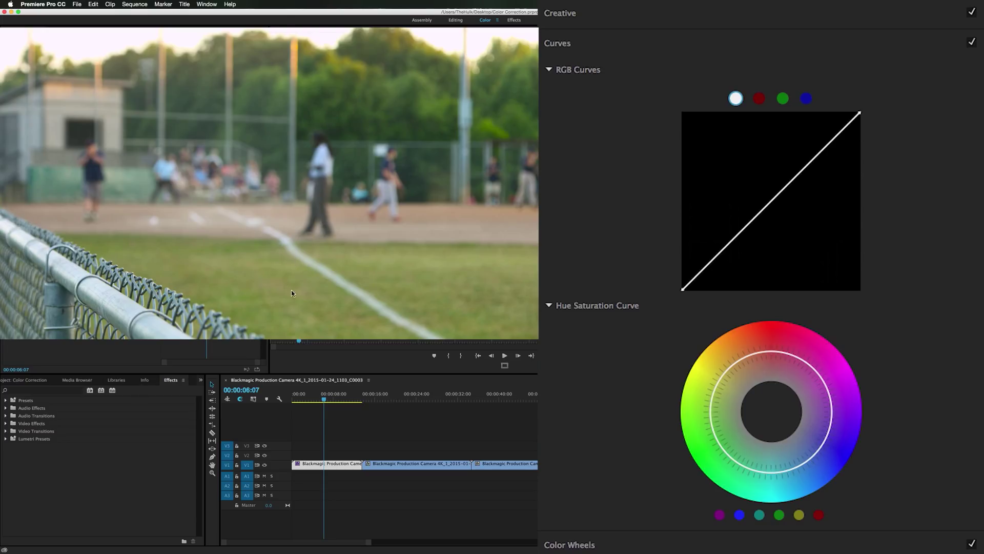
{"action": "left_click", "coordinate": [780, 515]}
{"action": "left_click_drag", "start_coordinate": [718, 444], "coordinate": [662, 484]}
{"action": "left_click_drag", "start_coordinate": [694, 460], "coordinate": [753, 427]}
{"action": "key", "text": "super+z"}
Add new control points in the greens and push them outward on the Hue Saturation Curve
{"action": "left_click", "coordinate": [747, 468]}
{"action": "left_click", "coordinate": [712, 422]}
{"action": "left_click", "coordinate": [729, 457]}
{"action": "mouse_move", "coordinate": [731, 466]}
{"action": "left_mouse_down"}
{"action": "mouse_move", "coordinate": [713, 476]}
{"action": "mouse_move", "coordinate": [720, 471]}
{"action": "left_mouse_up"}
{"action": "left_click_drag", "start_coordinate": [712, 423], "coordinate": [700, 422]}
{"action": "left_click", "coordinate": [712, 388]}
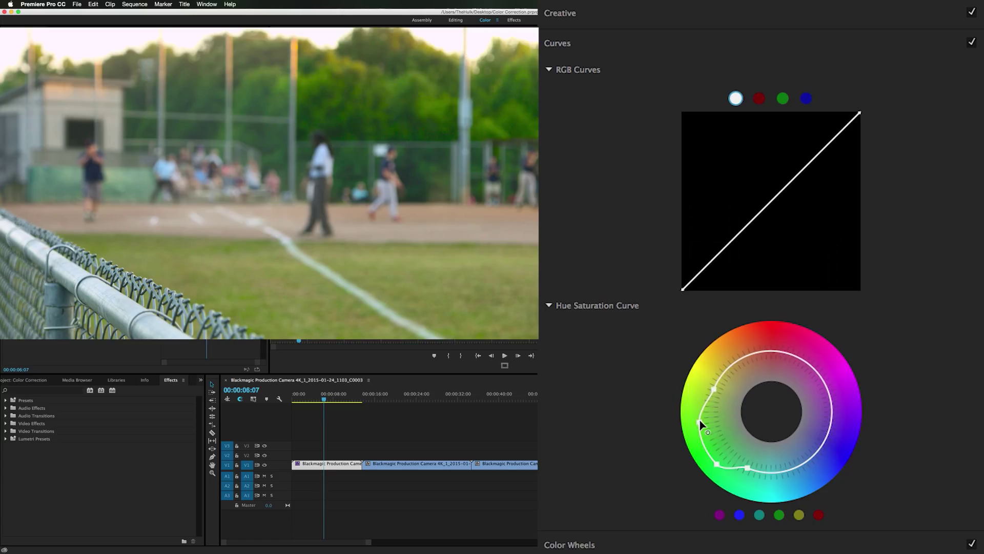
{"action": "mouse_move", "coordinate": [700, 421]}
{"action": "left_mouse_down"}
{"action": "mouse_move", "coordinate": [694, 405]}
{"action": "mouse_move", "coordinate": [700, 416]}
{"action": "left_mouse_up"}
Lower Creative Saturation to 122.6
{"action": "left_click", "coordinate": [616, 12]}
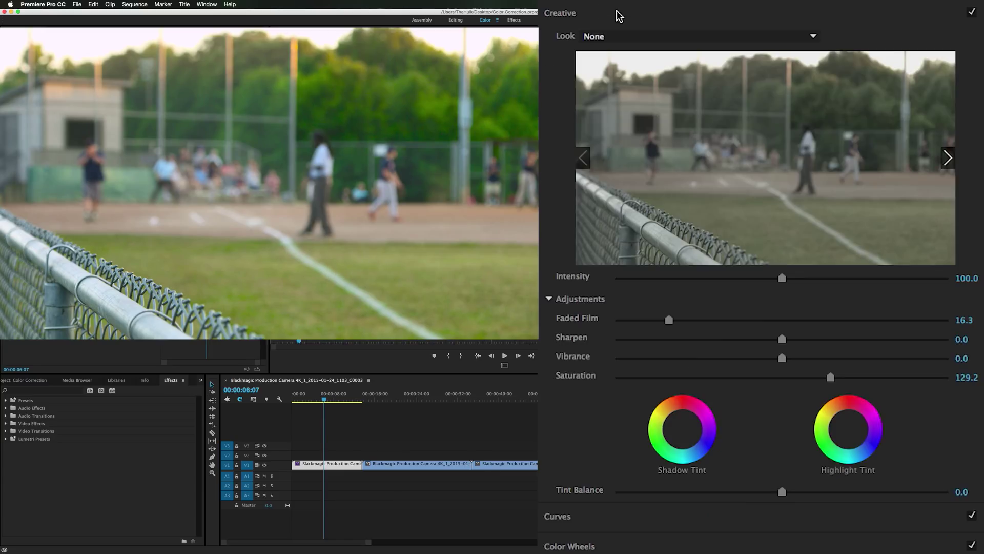
{"action": "left_click_drag", "start_coordinate": [830, 377], "coordinate": [820, 384]}
{"action": "left_click", "coordinate": [598, 515]}
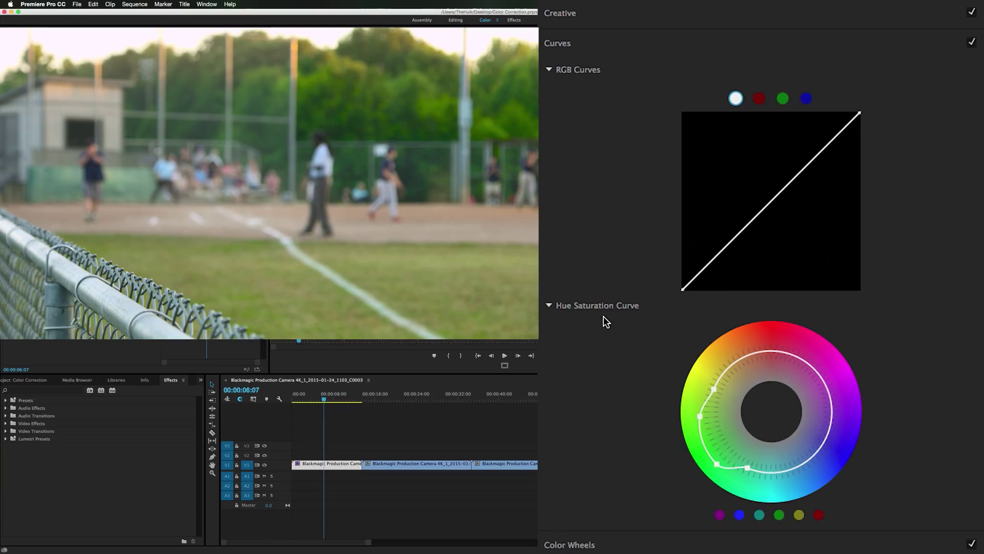
{"action": "left_click", "coordinate": [643, 546]}
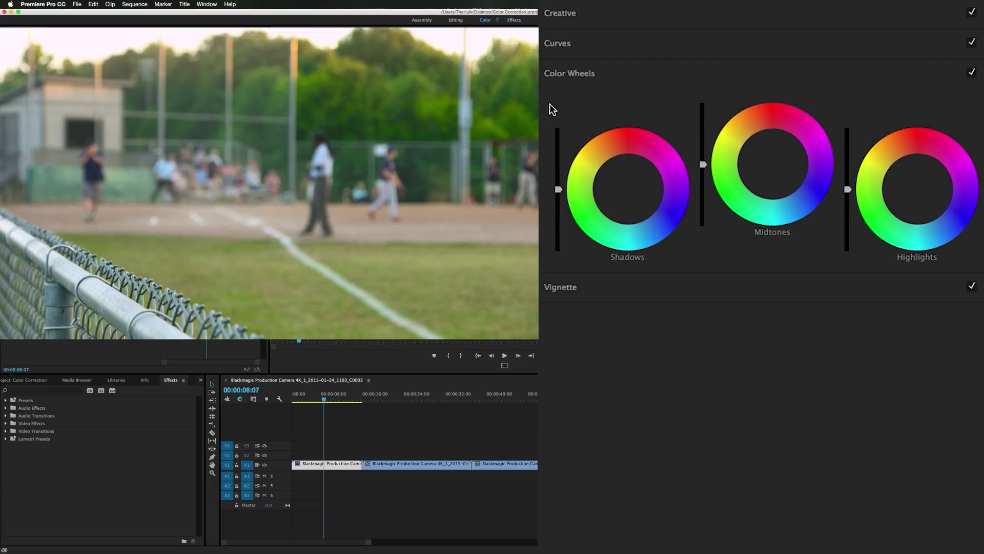
Set Vignette Amount to -0.6 and toggle the vignette on and off to compare
{"action": "left_click", "coordinate": [638, 289]}
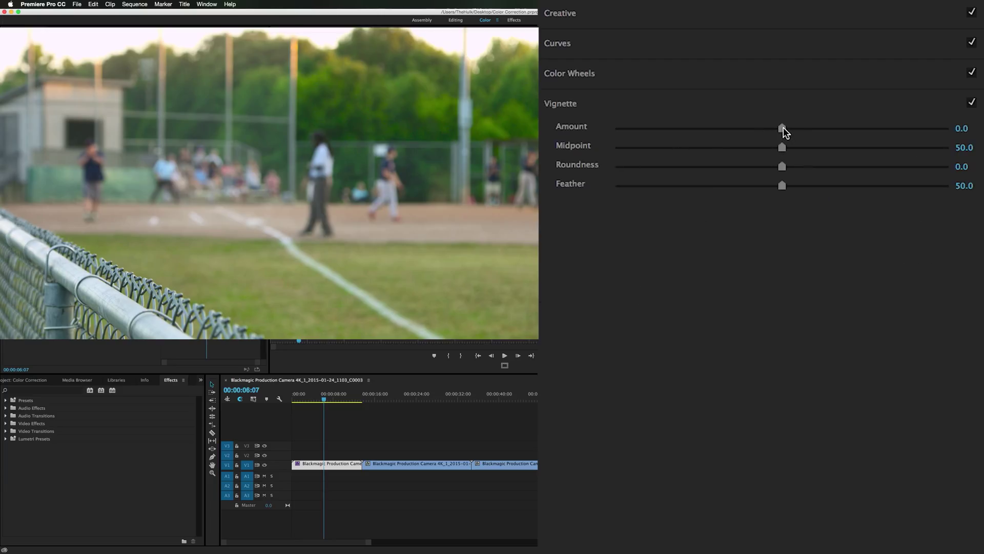
{"action": "left_click_drag", "start_coordinate": [773, 127], "coordinate": [755, 131]}
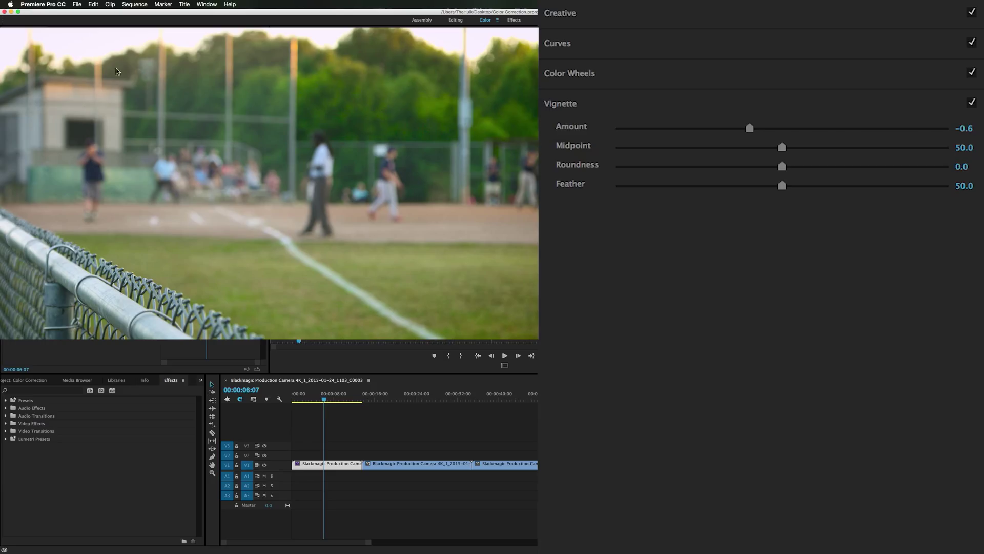
{"action": "left_click", "coordinate": [972, 103]}
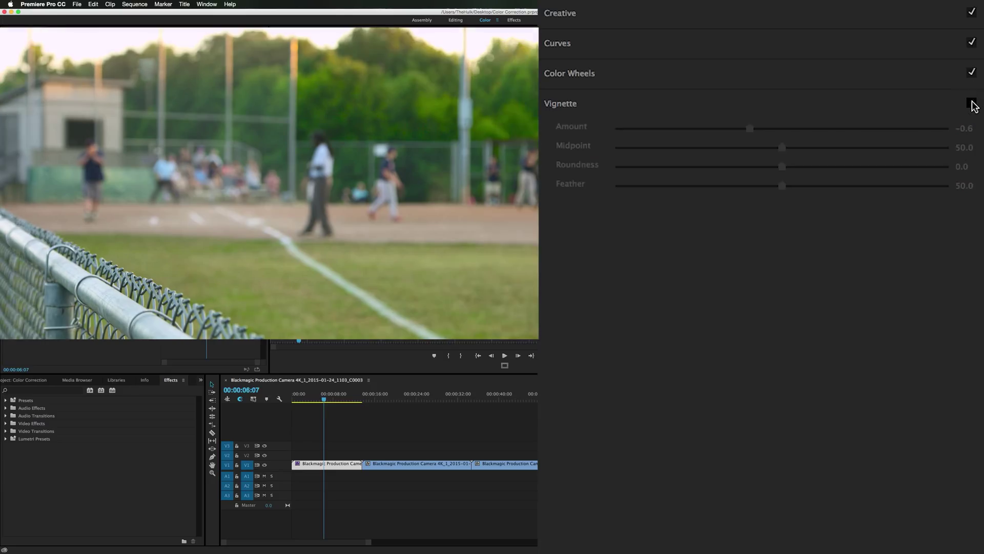
{"action": "left_click", "coordinate": [972, 103]}
{"action": "left_click", "coordinate": [972, 103]}
{"action": "left_click", "coordinate": [972, 103]}
{"action": "left_click", "coordinate": [971, 103]}
{"action": "left_click", "coordinate": [972, 103]}
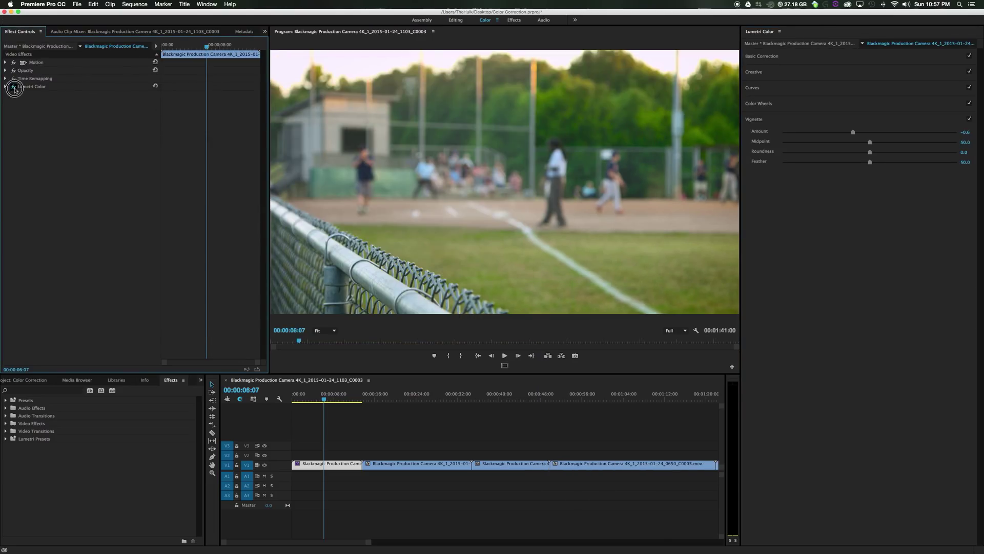
Toggle the baseball clip's whole grade for a before/after comparison, leave it on, and move the playhead onward
{"action": "left_click", "coordinate": [14, 88]}
{"action": "left_click", "coordinate": [14, 87]}
{"action": "left_click", "coordinate": [15, 87]}
{"action": "left_click", "coordinate": [15, 88]}
{"action": "left_click", "coordinate": [14, 88]}
{"action": "left_click", "coordinate": [14, 88]}
{"action": "left_click", "coordinate": [15, 88]}
{"action": "left_click", "coordinate": [14, 88]}
{"action": "left_click", "coordinate": [15, 88]}
{"action": "left_click", "coordinate": [15, 88]}
{"action": "left_click", "coordinate": [14, 88]}
{"action": "left_click", "coordinate": [15, 87]}
{"action": "mouse_move", "coordinate": [368, 542]}
{"action": "left_mouse_down"}
{"action": "mouse_move", "coordinate": [413, 545]}
{"action": "mouse_move", "coordinate": [387, 541]}
{"action": "left_mouse_up"}
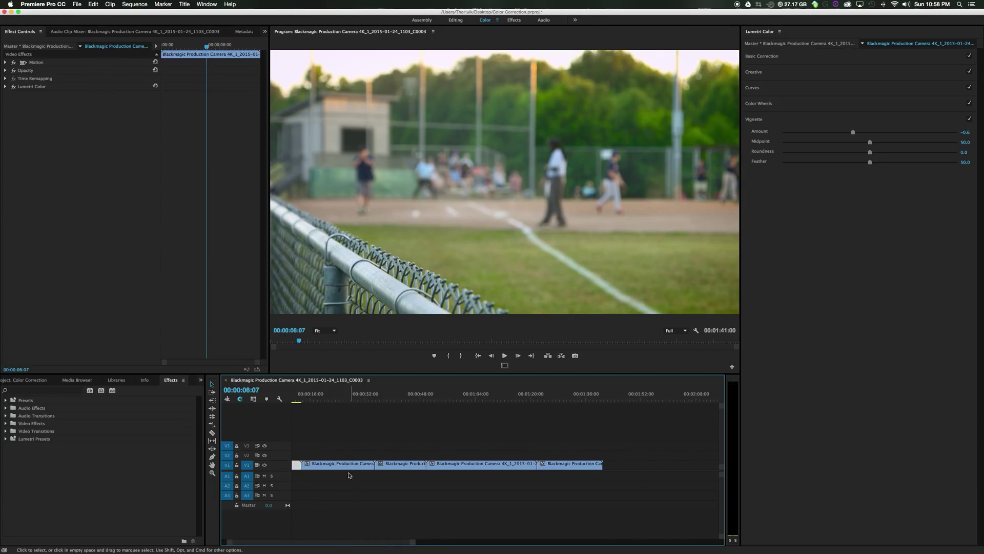
Scrub the playhead along the timeline until the rose clip shows in the program monitor
{"action": "left_click", "coordinate": [328, 396]}
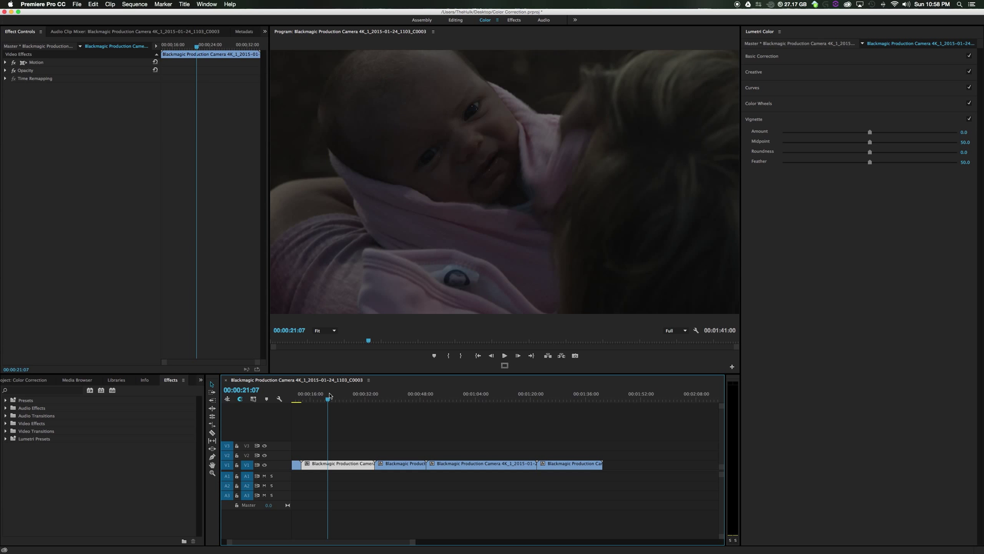
{"action": "left_click_drag", "start_coordinate": [328, 399], "coordinate": [346, 441]}
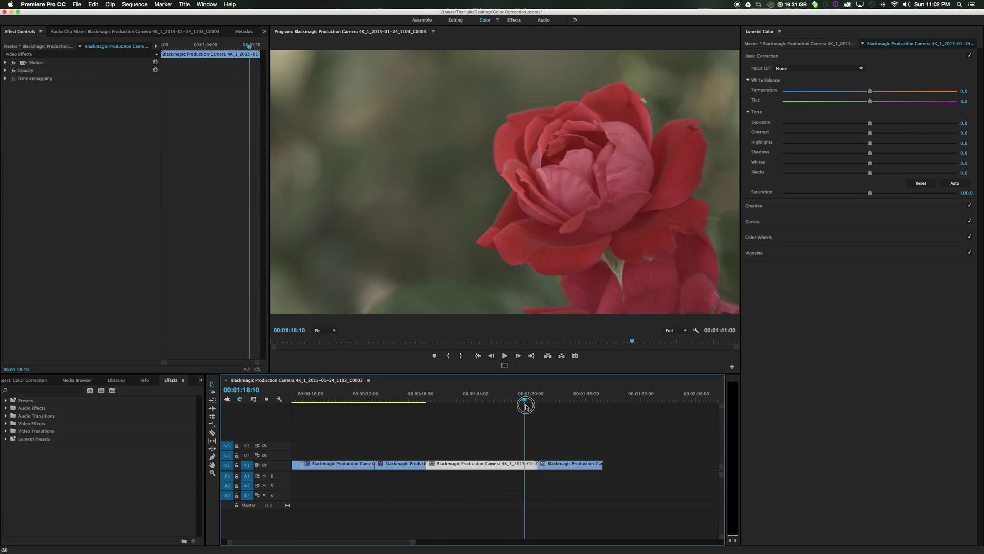
Grade the rose clip to Exposure 0.5, Contrast 37.1, Saturation 120.9, Temperature -10.8 and Tint 5.1
{"action": "left_click_drag", "start_coordinate": [527, 407], "coordinate": [493, 410]}
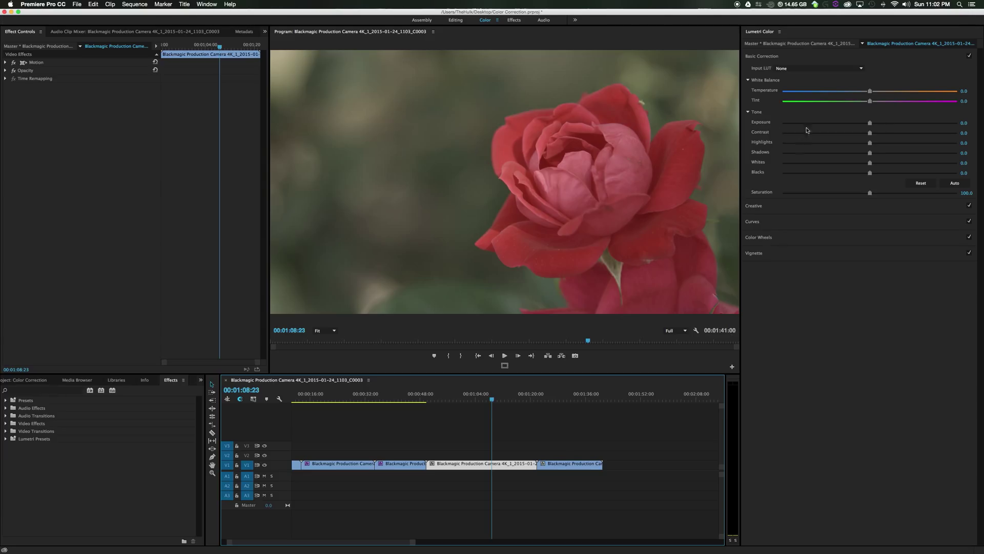
{"action": "left_click_drag", "start_coordinate": [870, 125], "coordinate": [878, 122]}
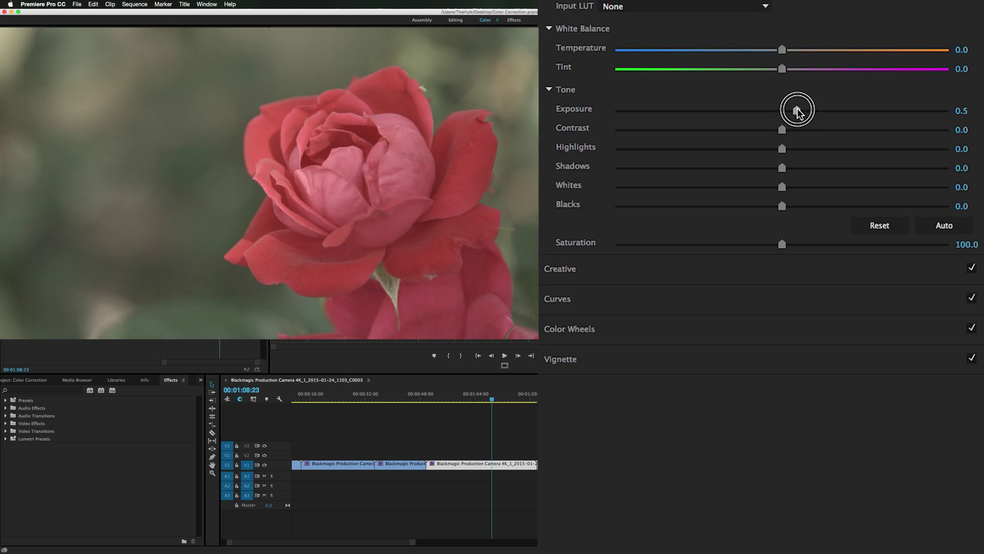
{"action": "left_click_drag", "start_coordinate": [780, 133], "coordinate": [841, 139]}
{"action": "left_click_drag", "start_coordinate": [782, 244], "coordinate": [809, 244]}
{"action": "left_click_drag", "start_coordinate": [783, 50], "coordinate": [790, 71]}
{"action": "left_click_drag", "start_coordinate": [810, 244], "coordinate": [817, 244]}
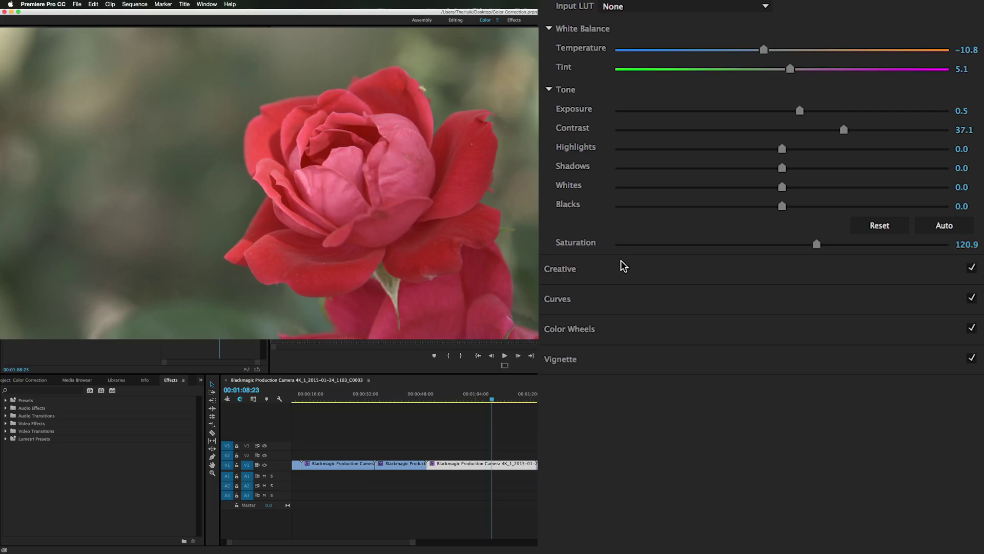
{"action": "left_click", "coordinate": [600, 268]}
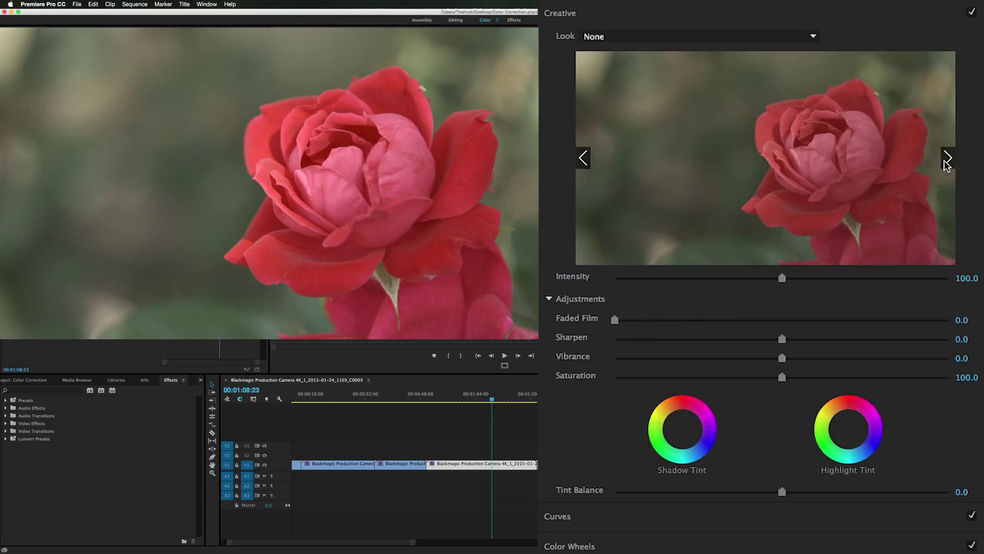
Browse the creative looks and try Blue Day4Nite on the rose, then undo it
{"action": "left_click", "coordinate": [948, 160]}
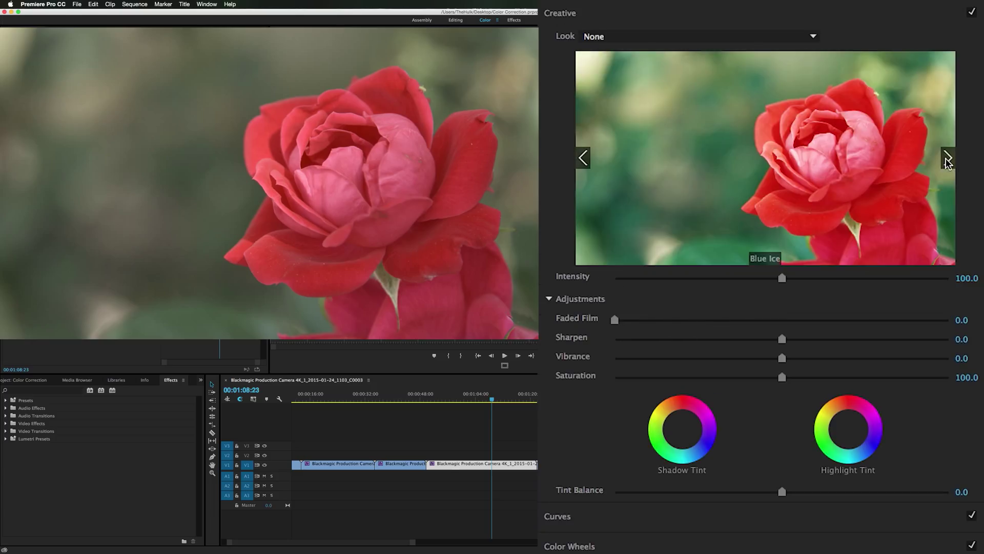
{"action": "left_click", "coordinate": [584, 156]}
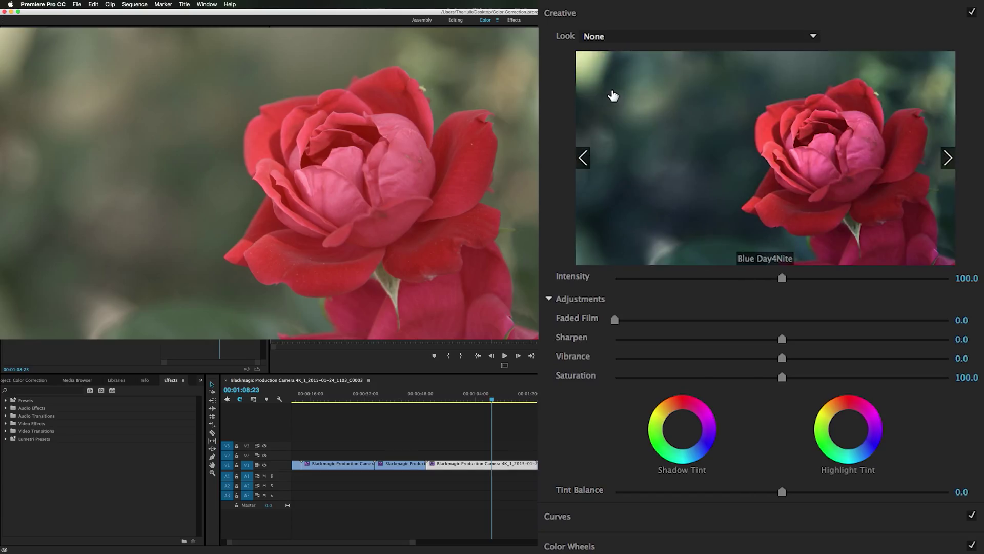
{"action": "left_click", "coordinate": [684, 149]}
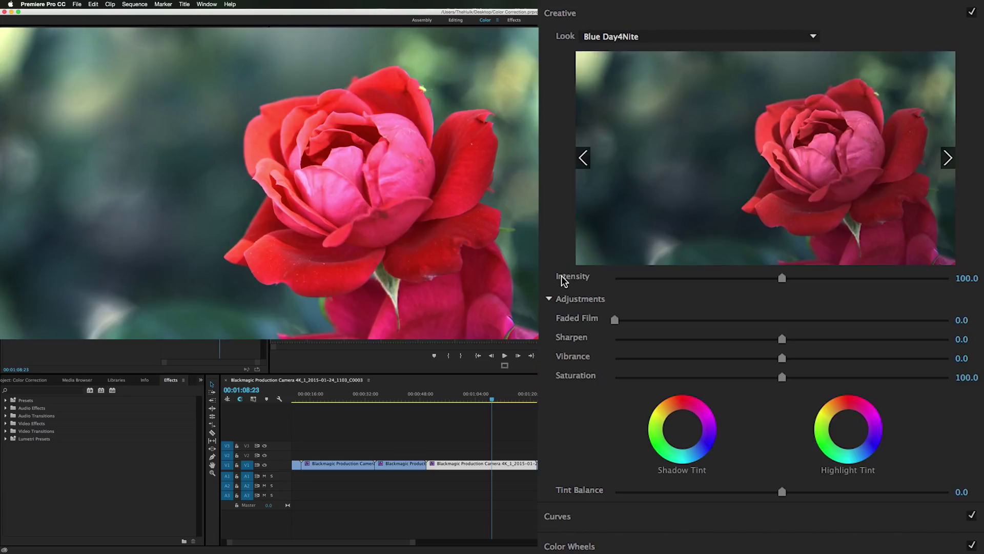
{"action": "key", "text": "super+z"}
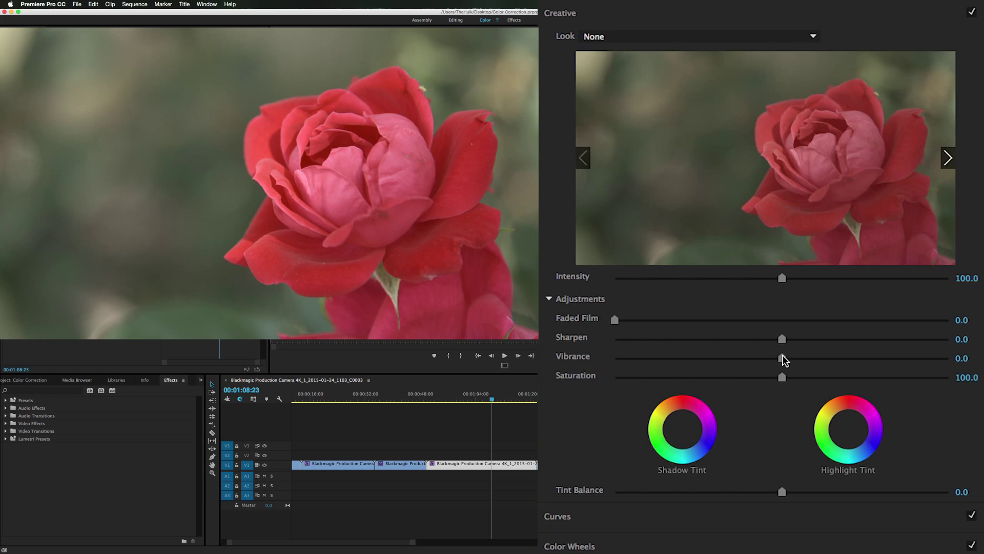
Set the rose clip's creative Vibrance to 16.5
{"action": "left_click_drag", "start_coordinate": [783, 358], "coordinate": [829, 361]}
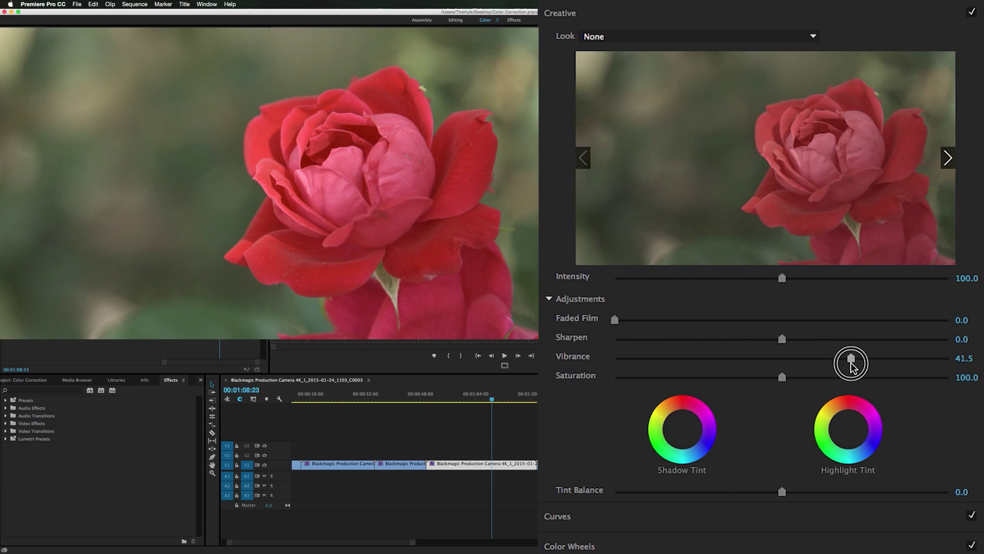
{"action": "left_click_drag", "start_coordinate": [850, 363], "coordinate": [810, 382]}
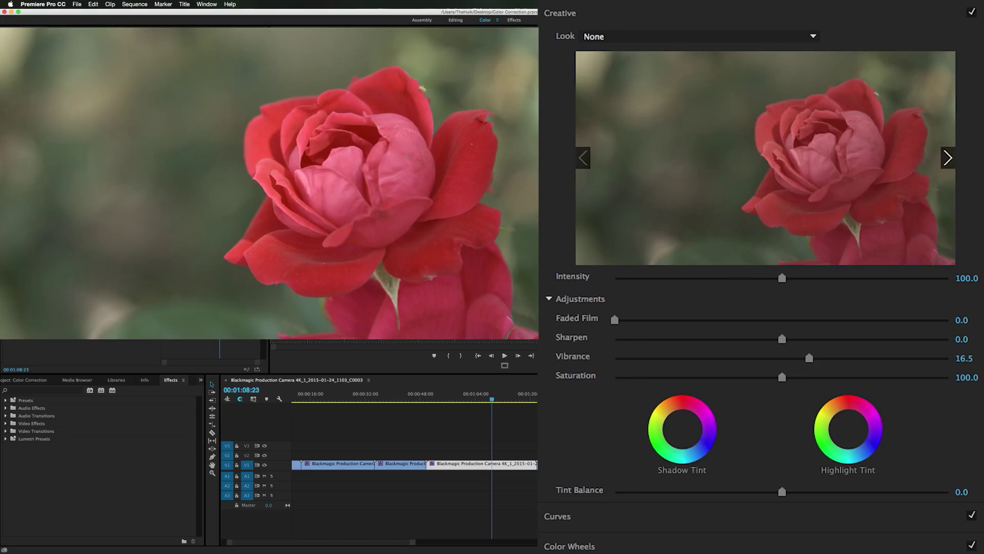
{"action": "left_click", "coordinate": [637, 517]}
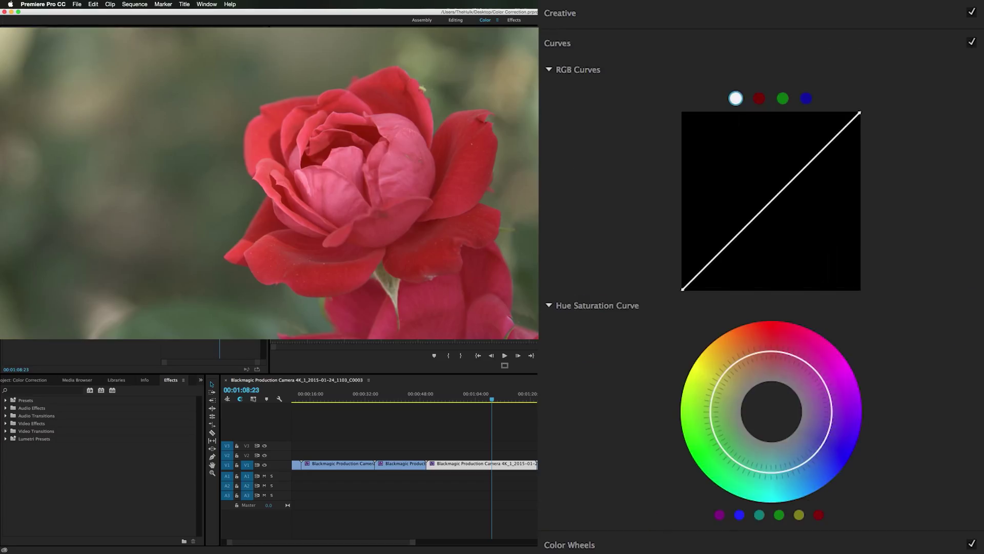
Add Hue Saturation Curve points and pull the green and other non-red hues toward grey
{"action": "left_click", "coordinate": [744, 357]}
{"action": "left_click", "coordinate": [807, 363]}
{"action": "left_click_drag", "start_coordinate": [832, 429], "coordinate": [800, 420]}
{"action": "left_click_drag", "start_coordinate": [719, 403], "coordinate": [750, 399]}
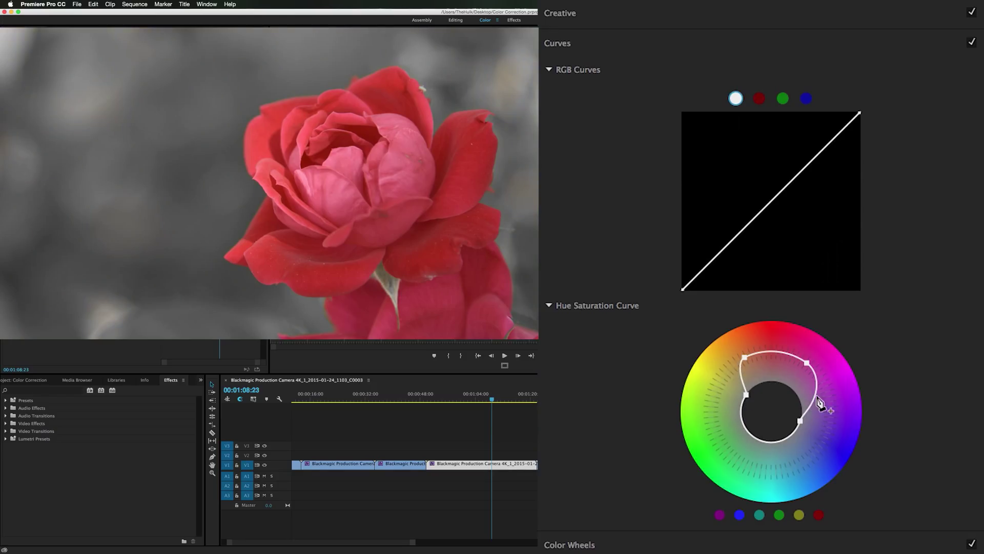
{"action": "left_click_drag", "start_coordinate": [818, 399], "coordinate": [790, 395]}
Add a point at the red hue and push it outward to boost the rose's reds
{"action": "left_click", "coordinate": [790, 388]}
{"action": "left_click", "coordinate": [757, 385]}
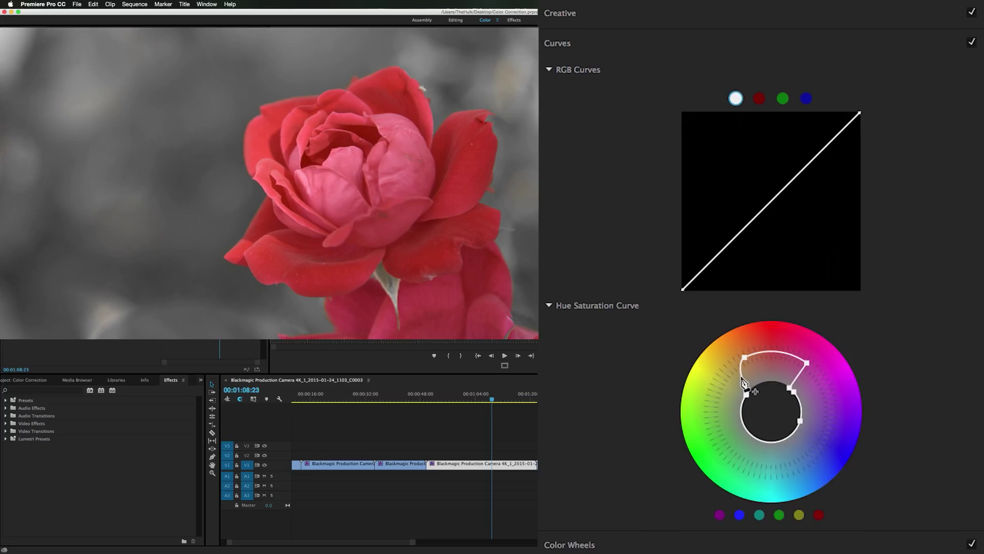
{"action": "left_click", "coordinate": [774, 351]}
{"action": "left_click_drag", "start_coordinate": [775, 353], "coordinate": [776, 345]}
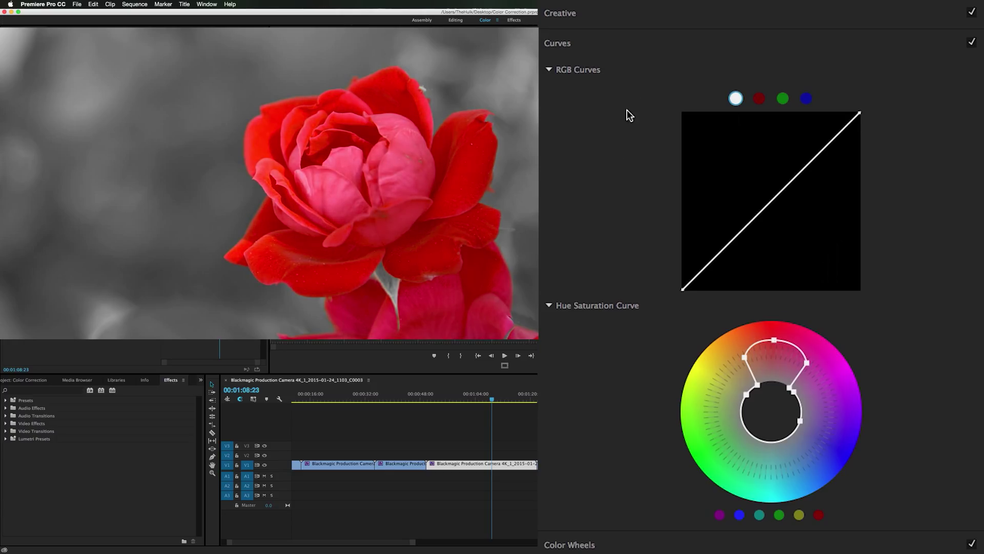
Give the rose clip a -1.6 vignette, then scrub forward through the sequence
{"action": "left_click", "coordinate": [621, 44]}
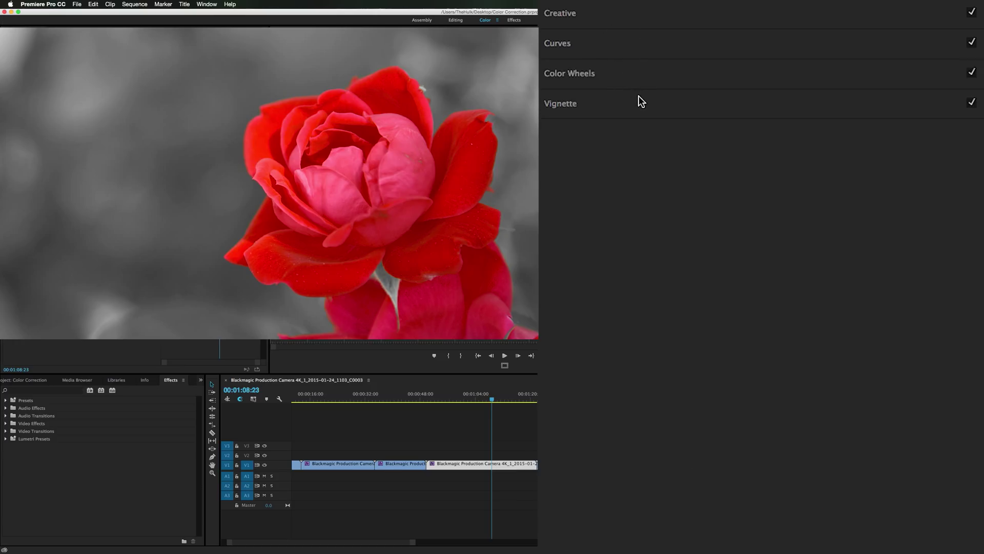
{"action": "left_click", "coordinate": [639, 102]}
{"action": "left_click_drag", "start_coordinate": [784, 126], "coordinate": [693, 150]}
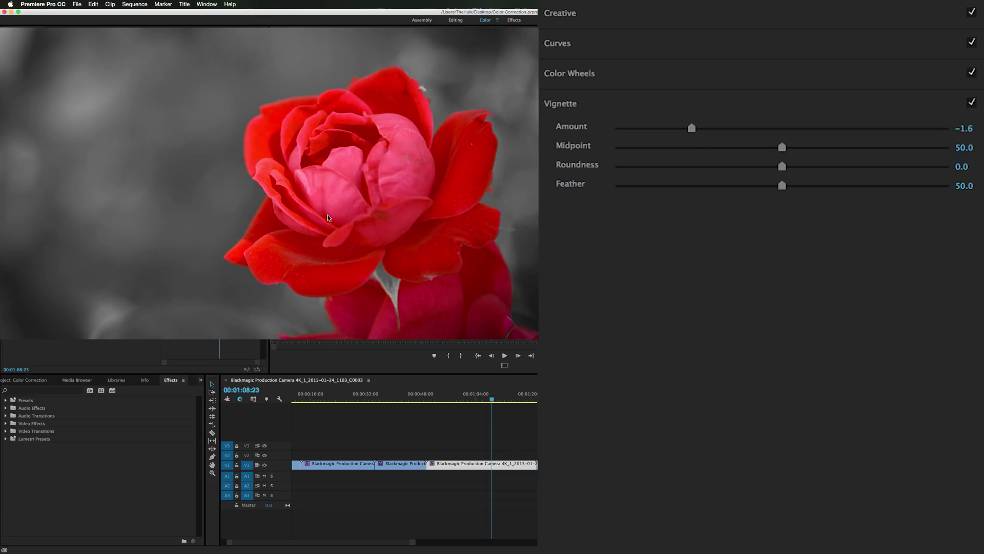
{"action": "left_click_drag", "start_coordinate": [491, 393], "coordinate": [508, 459]}
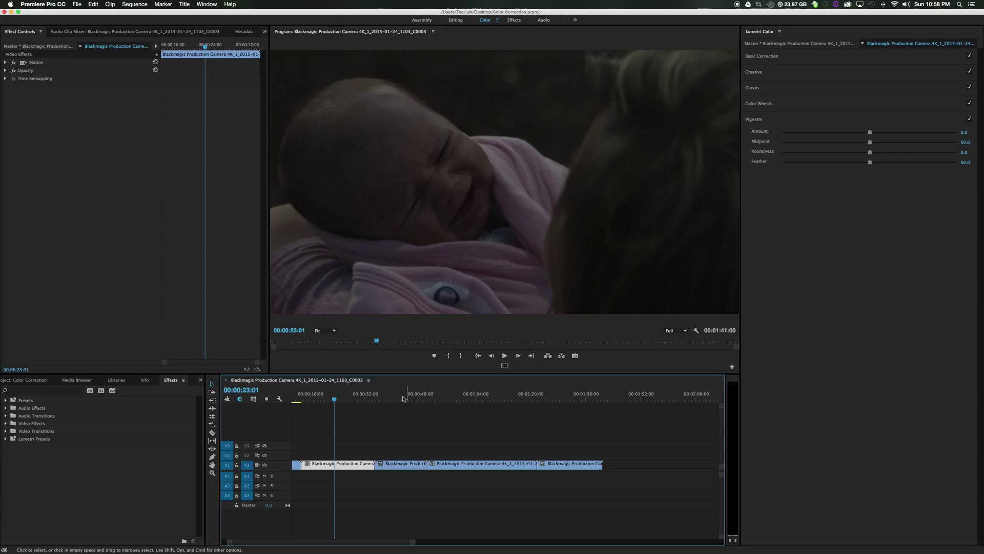
Select the sleeping-baby clip on the V1 track for grading
{"action": "left_click", "coordinate": [347, 468]}
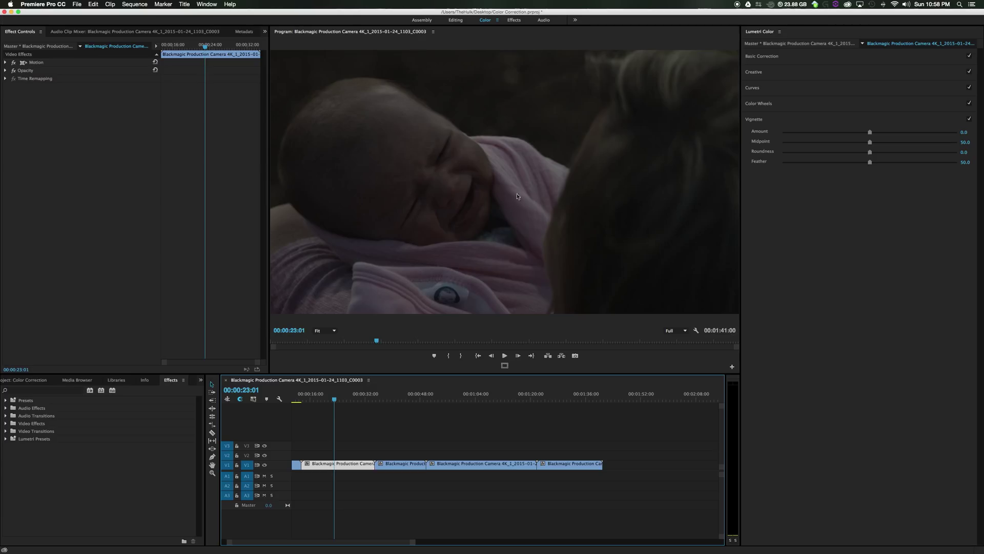
In Basic Correction, raise the baby clip's Exposure to 0.9 and add slight contrast (4.2)
{"action": "left_click", "coordinate": [753, 119]}
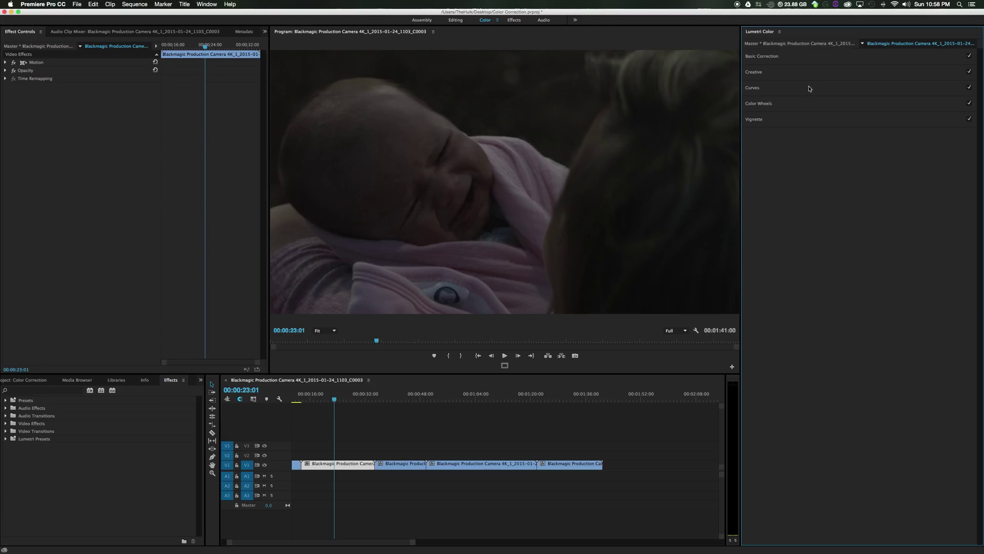
{"action": "left_click", "coordinate": [801, 72]}
{"action": "left_click", "coordinate": [797, 56]}
{"action": "left_click_drag", "start_coordinate": [870, 124], "coordinate": [885, 125]}
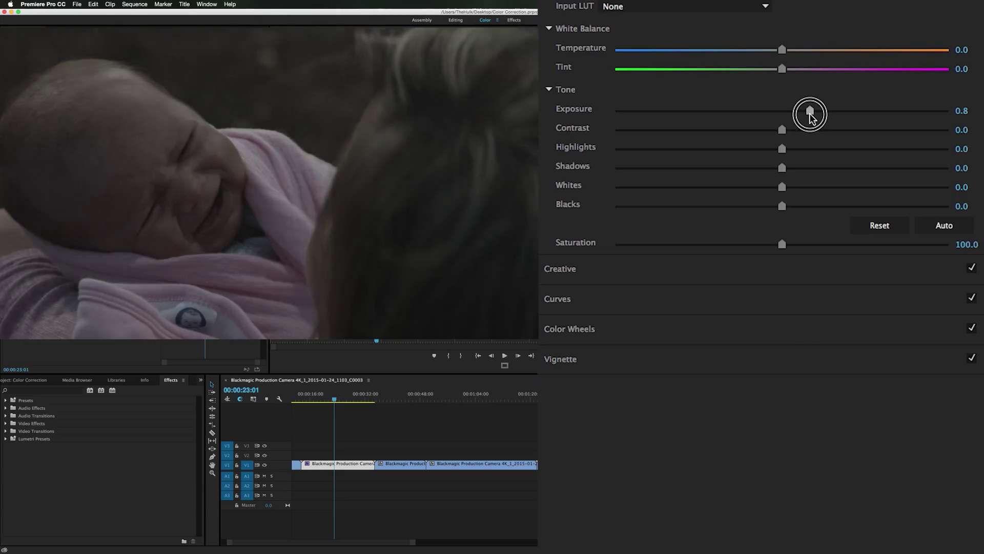
{"action": "left_click_drag", "start_coordinate": [810, 114], "coordinate": [811, 114]}
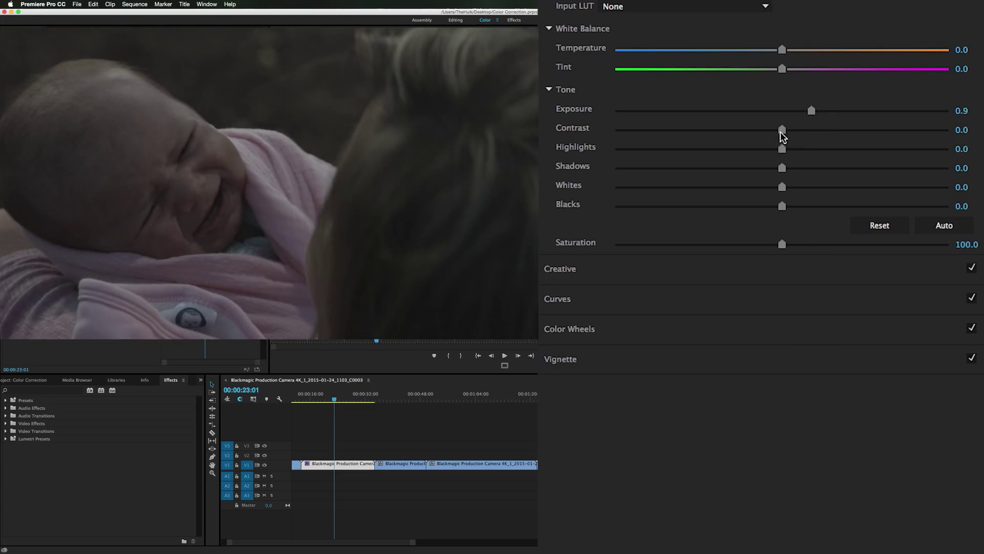
{"action": "left_click_drag", "start_coordinate": [783, 132], "coordinate": [795, 168]}
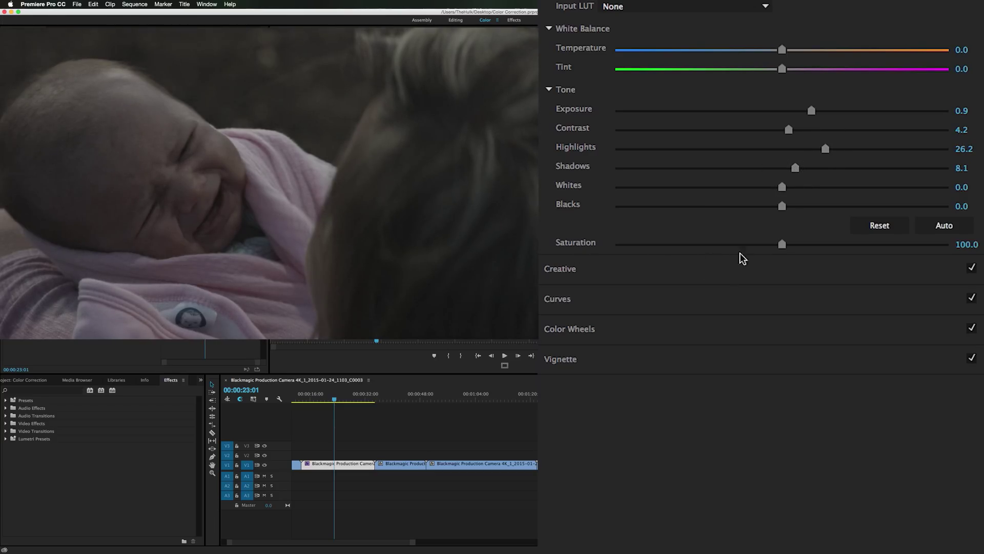
Set the baby clip's Saturation to 180.2, Temperature to 5.9 and Tint to 0
{"action": "left_click_drag", "start_coordinate": [781, 246], "coordinate": [916, 251]}
{"action": "left_click_drag", "start_coordinate": [782, 50], "coordinate": [794, 76]}
{"action": "left_click", "coordinate": [968, 72]}
{"action": "type", "text": "0"}
{"action": "key", "text": "Return"}
In Creative, give the baby clip Faded Film 6.6 and Saturation 105.5
{"action": "left_click", "coordinate": [703, 272]}
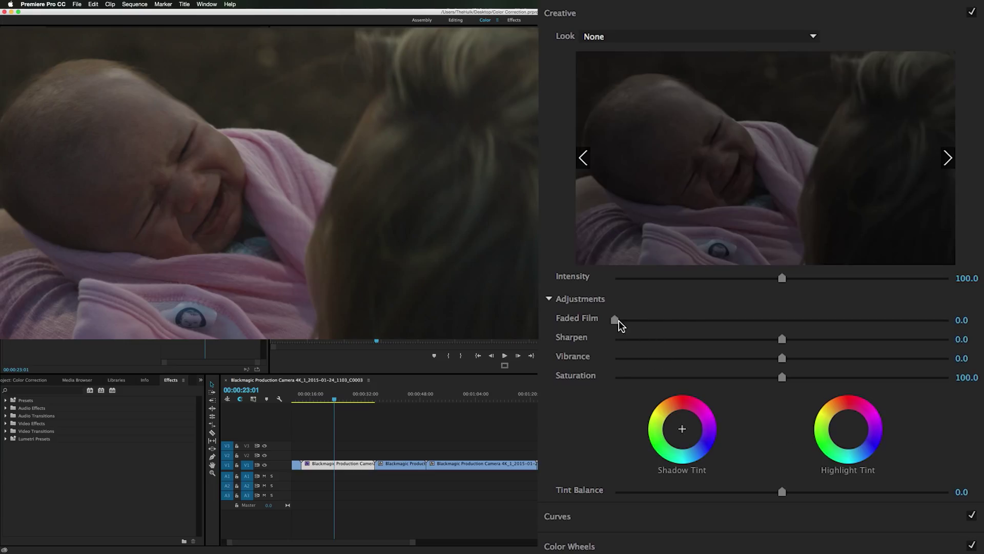
{"action": "left_click_drag", "start_coordinate": [618, 322], "coordinate": [641, 328]}
{"action": "left_click_drag", "start_coordinate": [785, 381], "coordinate": [792, 380]}
Try shadow and highlight adjustments on the RGB curve, undoing both to keep it straight
{"action": "left_click", "coordinate": [614, 517]}
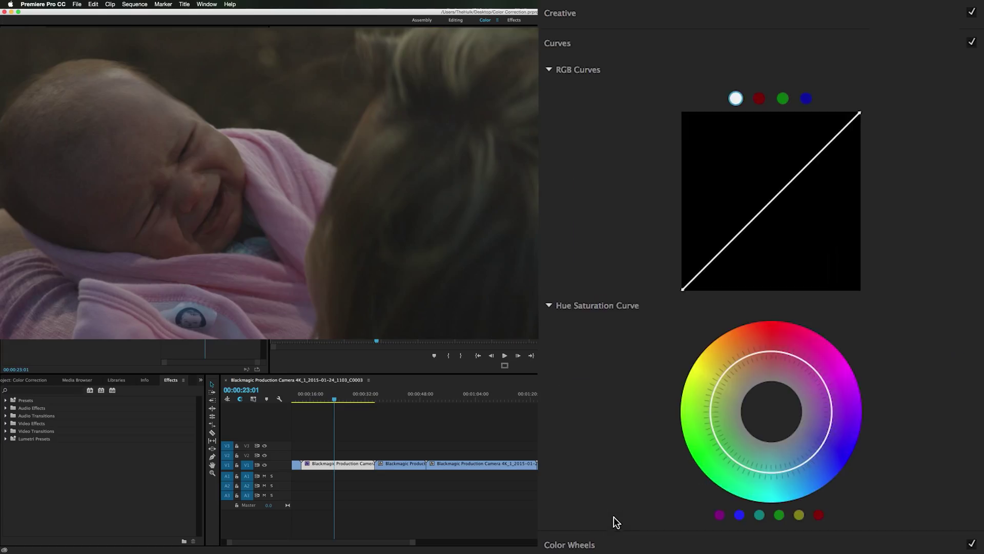
{"action": "left_click", "coordinate": [705, 268]}
{"action": "left_click", "coordinate": [764, 210]}
{"action": "left_click_drag", "start_coordinate": [705, 268], "coordinate": [708, 268]}
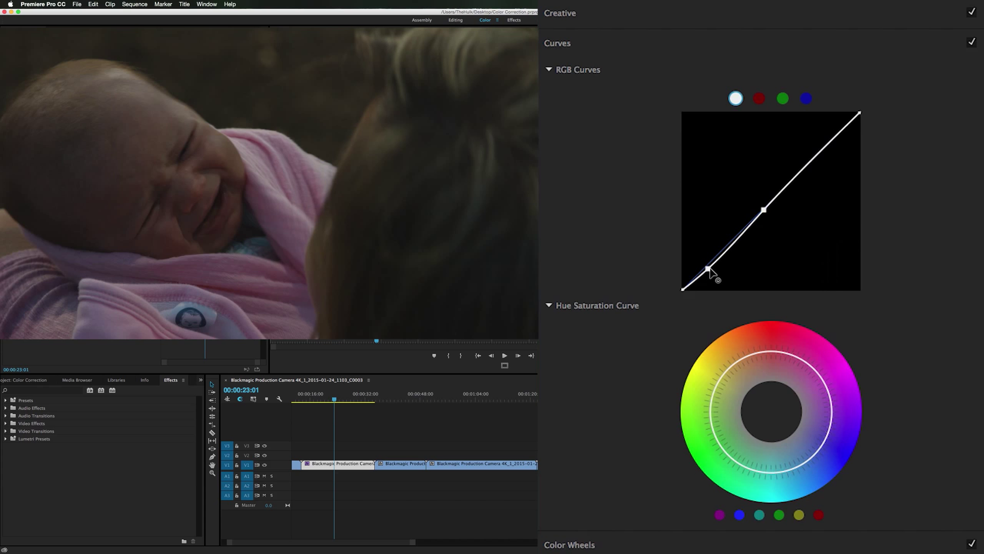
{"action": "key", "text": "super+z"}
{"action": "left_click", "coordinate": [826, 145]}
{"action": "left_click_drag", "start_coordinate": [826, 145], "coordinate": [803, 134]}
{"action": "key", "text": "super+z"}
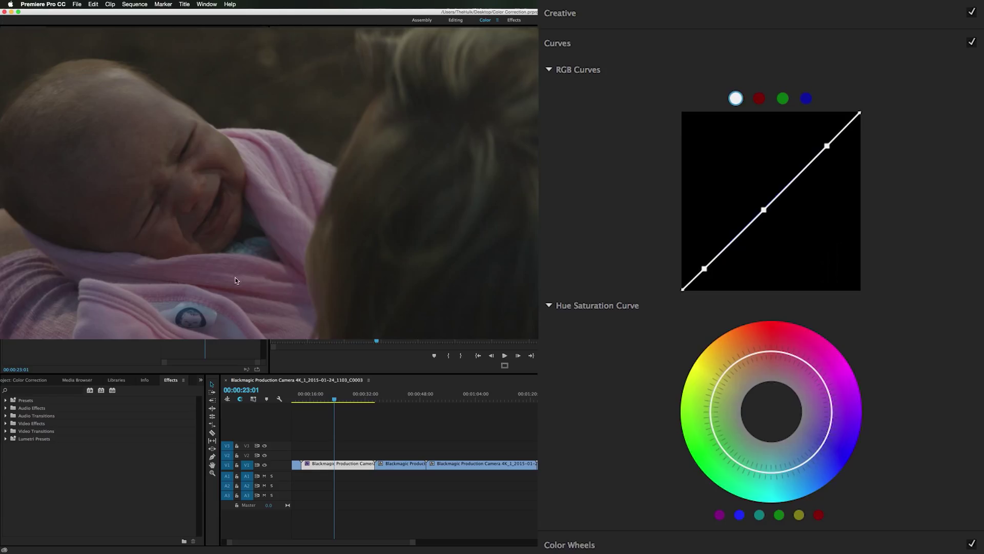
Boost the magenta hues on the Hue Saturation Curve and keep the curves adjustment enabled
{"action": "left_click", "coordinate": [828, 433]}
{"action": "left_click", "coordinate": [822, 378]}
{"action": "left_click_drag", "start_coordinate": [823, 379], "coordinate": [846, 367]}
{"action": "left_click", "coordinate": [972, 43]}
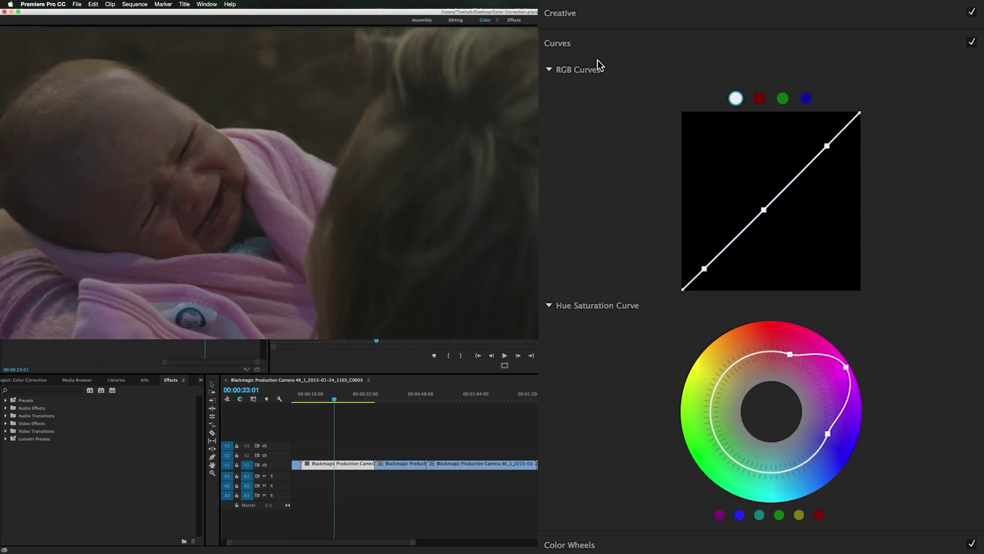
{"action": "left_click", "coordinate": [619, 45]}
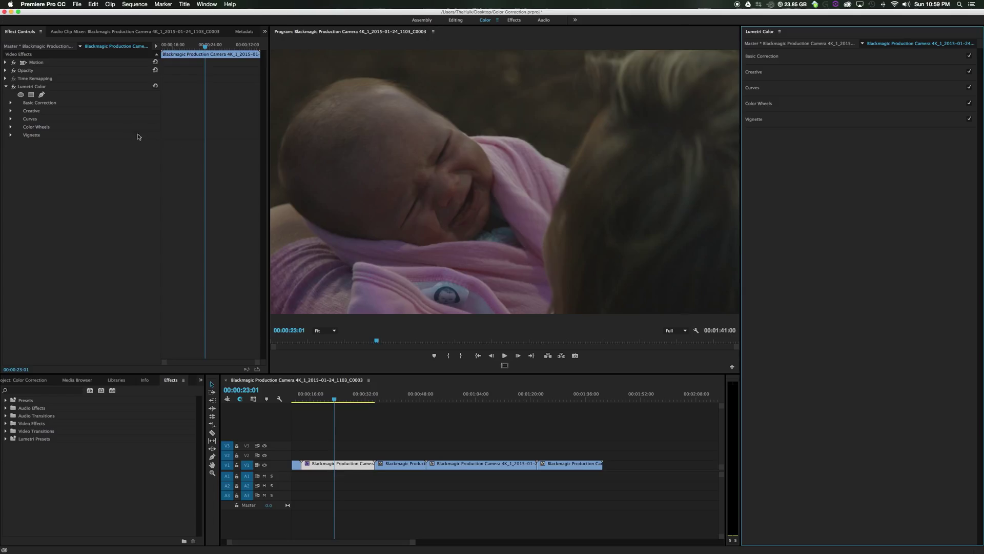
{"action": "left_click", "coordinate": [6, 86]}
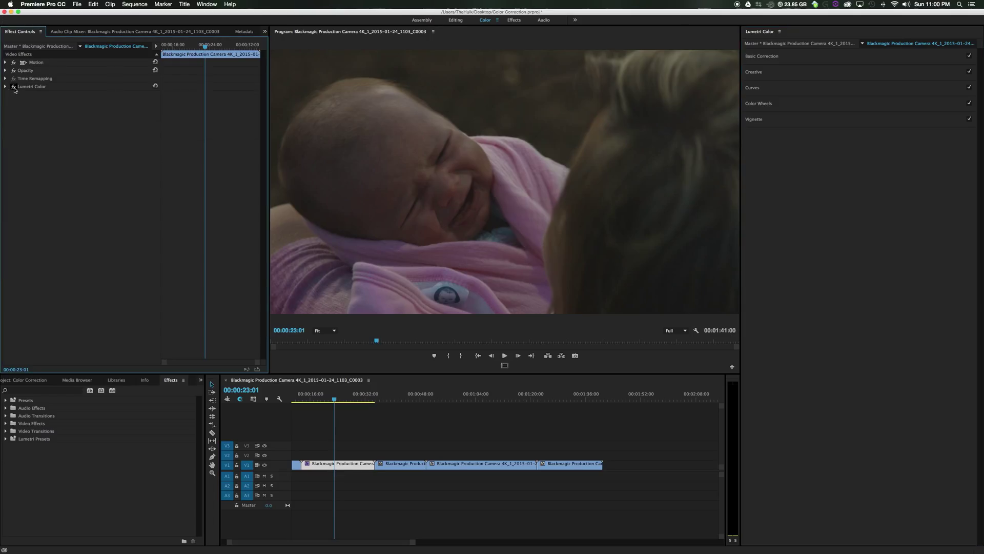
{"action": "left_click", "coordinate": [14, 86]}
{"action": "left_click", "coordinate": [14, 86]}
{"action": "left_click", "coordinate": [14, 87]}
{"action": "left_click", "coordinate": [13, 86]}
{"action": "mouse_move", "coordinate": [335, 400]}
{"action": "left_mouse_down"}
{"action": "mouse_move", "coordinate": [371, 399]}
{"action": "mouse_move", "coordinate": [325, 409]}
{"action": "left_mouse_up"}
{"action": "left_click", "coordinate": [13, 87]}
{"action": "left_click", "coordinate": [13, 87]}
{"action": "left_click", "coordinate": [13, 88]}
{"action": "left_click", "coordinate": [13, 88]}
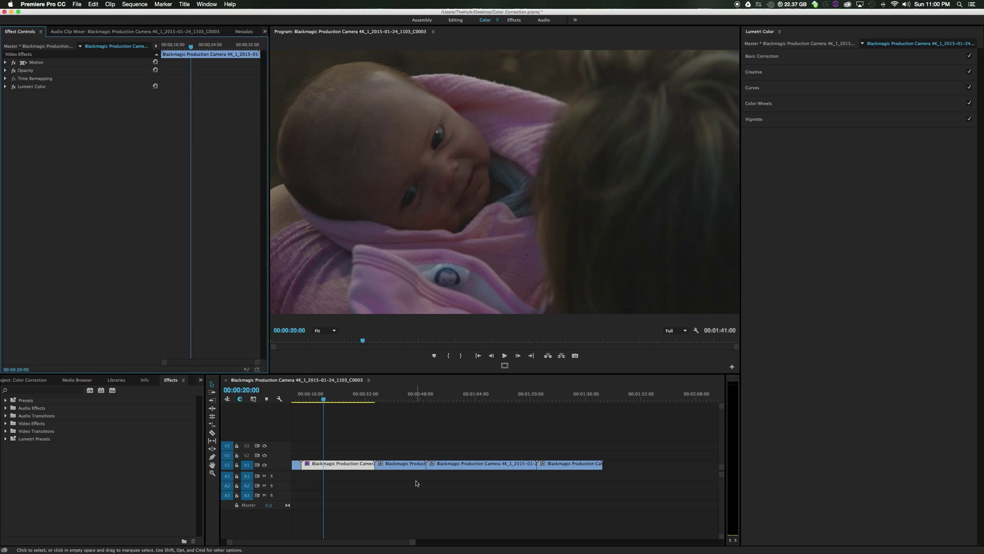
{"action": "mouse_move", "coordinate": [402, 395]}
{"action": "left_mouse_down"}
{"action": "mouse_move", "coordinate": [382, 395]}
{"action": "mouse_move", "coordinate": [419, 393]}
{"action": "mouse_move", "coordinate": [377, 410]}
{"action": "mouse_move", "coordinate": [400, 405]}
{"action": "left_mouse_up"}
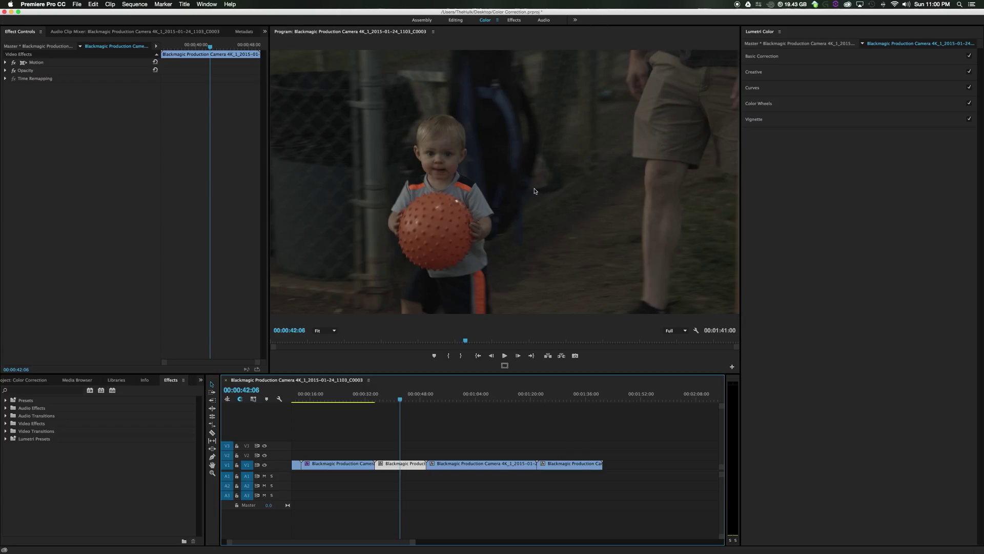
Grade the toddler clip to Exposure 1.0, Contrast 22.2, Saturation 154.7 and Temperature -6.4
{"action": "left_click", "coordinate": [788, 57]}
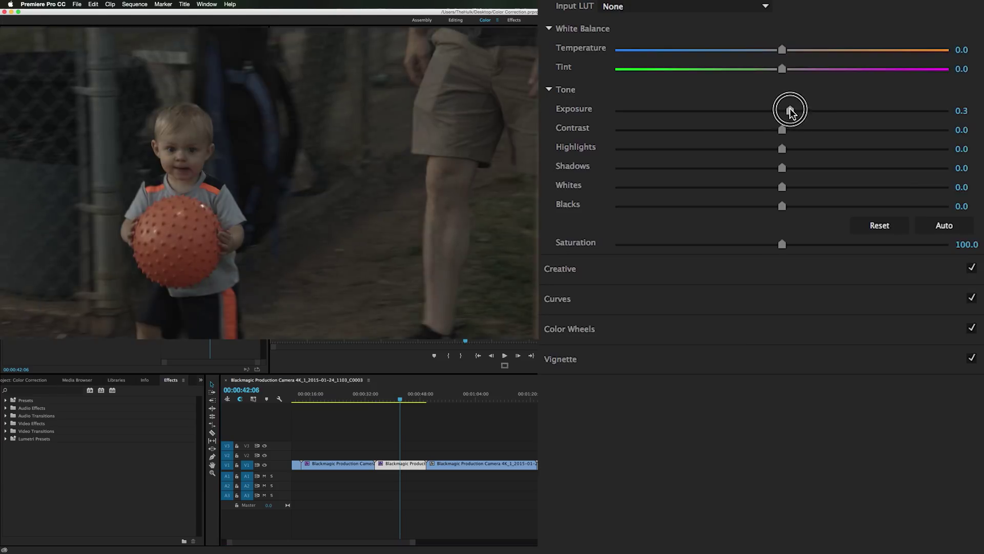
{"action": "left_click_drag", "start_coordinate": [791, 112], "coordinate": [817, 111]}
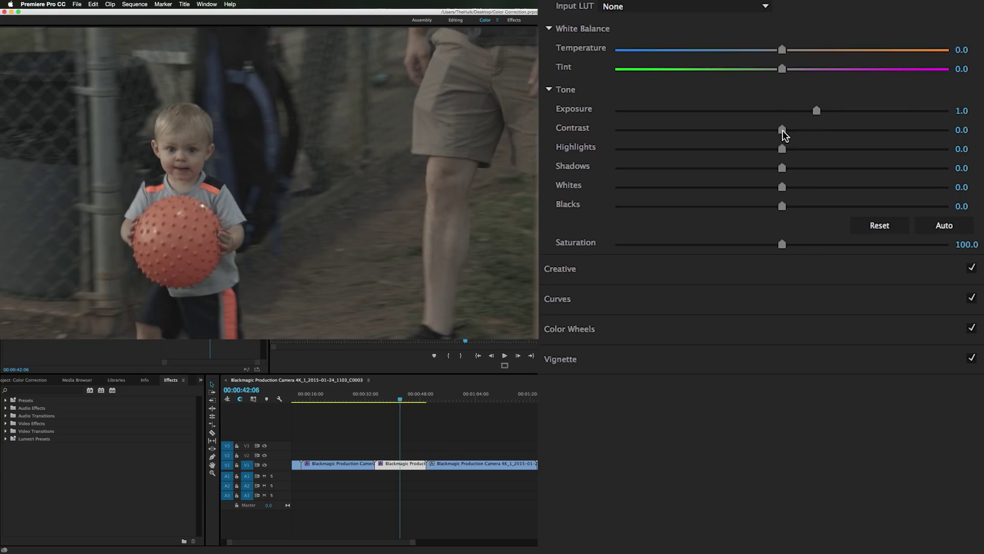
{"action": "left_click_drag", "start_coordinate": [784, 130], "coordinate": [818, 129]}
{"action": "left_click_drag", "start_coordinate": [782, 245], "coordinate": [873, 245]}
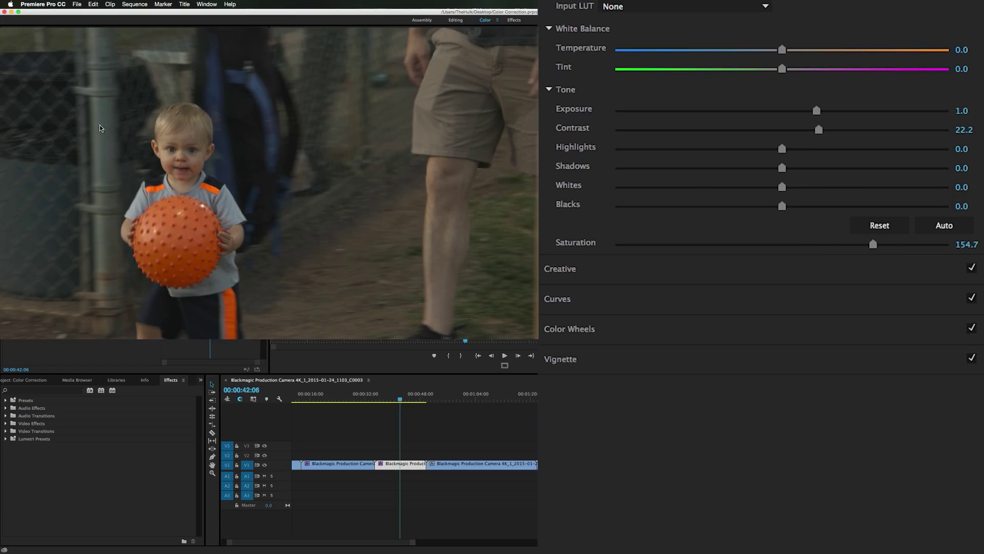
{"action": "left_click_drag", "start_coordinate": [783, 50], "coordinate": [769, 52]}
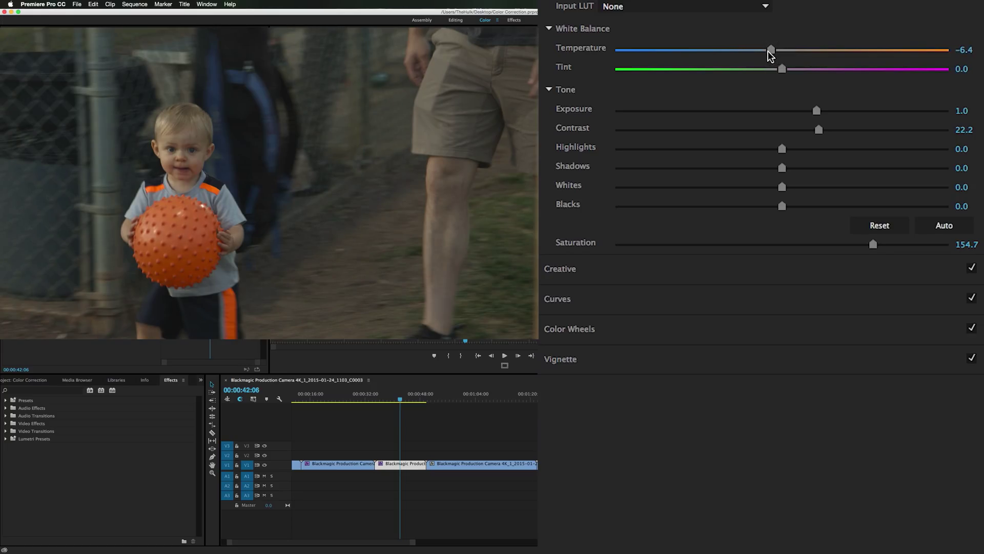
Give the toddler clip Creative Sharpen 11.6, Saturation 107.3 and Faded Film 6.2
{"action": "left_click", "coordinate": [617, 276]}
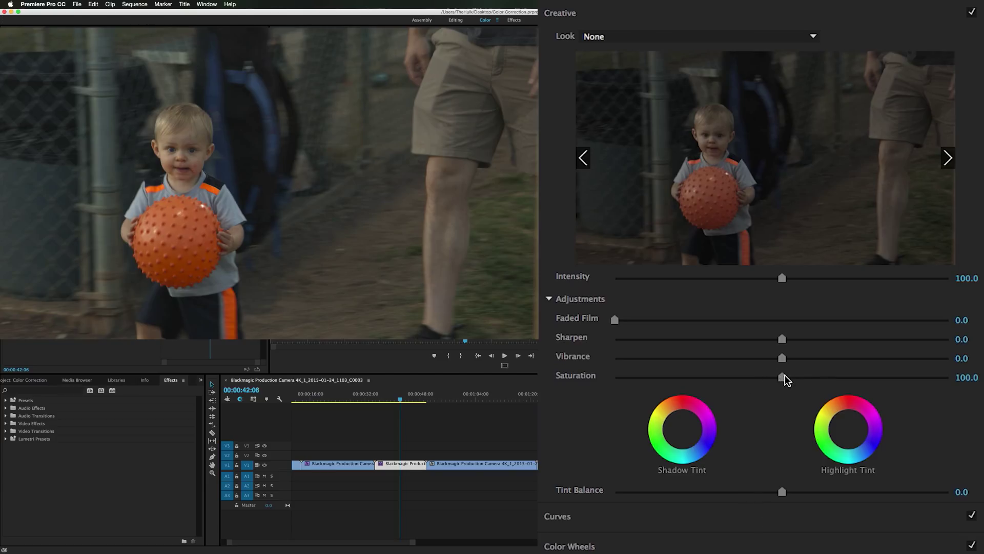
{"action": "mouse_move", "coordinate": [785, 374]}
{"action": "left_mouse_down"}
{"action": "mouse_move", "coordinate": [811, 376]}
{"action": "mouse_move", "coordinate": [787, 384]}
{"action": "mouse_move", "coordinate": [794, 378]}
{"action": "left_mouse_up"}
{"action": "left_click_drag", "start_coordinate": [778, 343], "coordinate": [802, 340]}
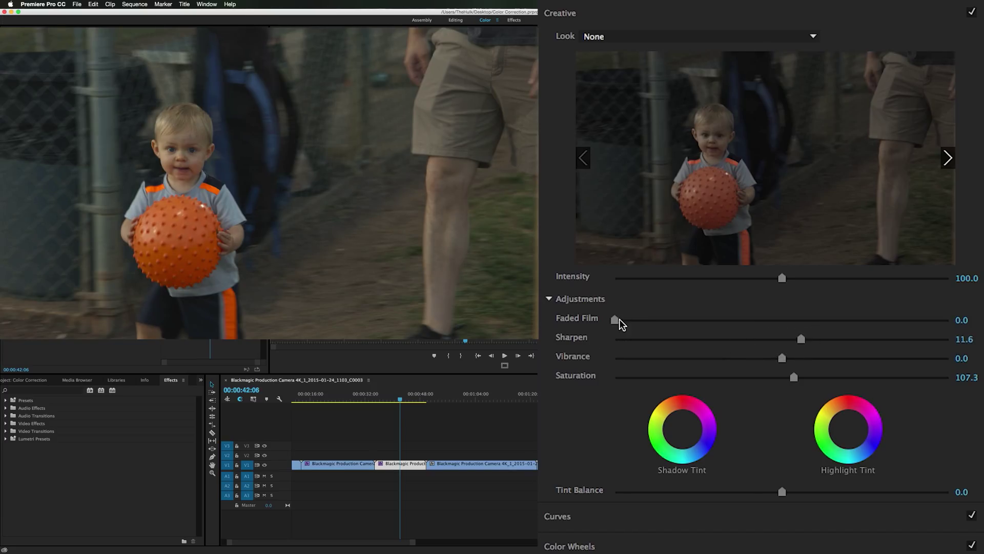
{"action": "left_click_drag", "start_coordinate": [616, 320], "coordinate": [635, 320]}
{"action": "left_click_drag", "start_coordinate": [399, 399], "coordinate": [377, 408]}
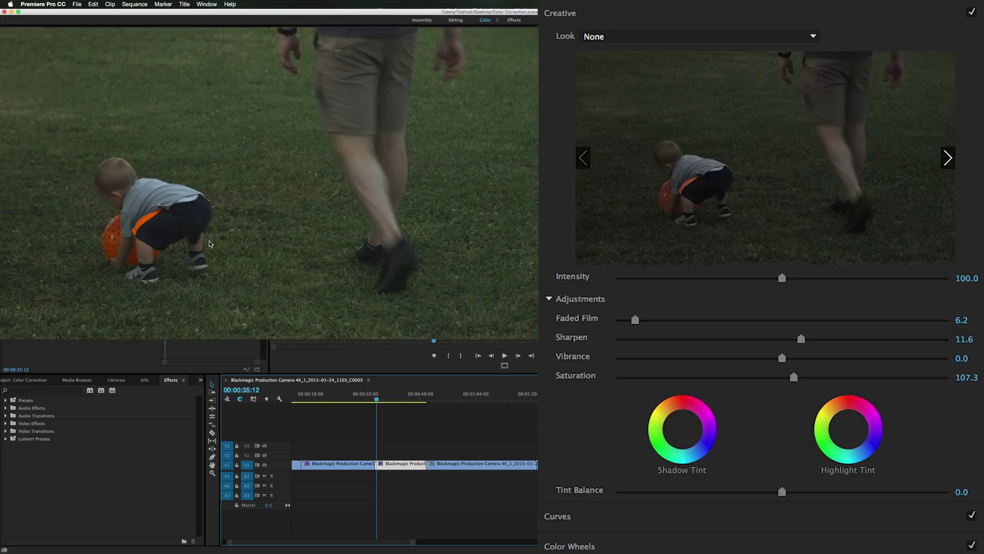
Add points on the toddler clip's Hue Saturation Curve and pull the green range outward
{"action": "left_click", "coordinate": [603, 524]}
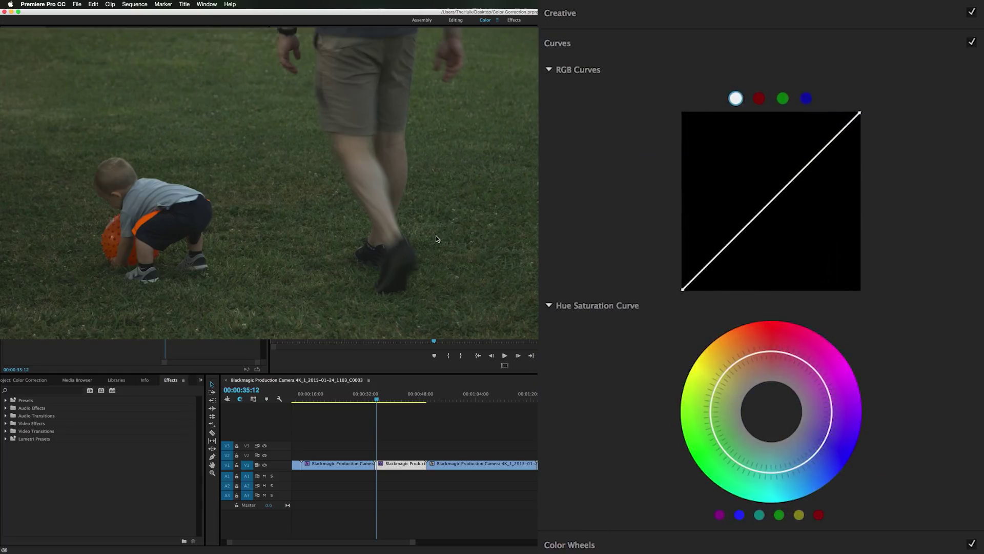
{"action": "left_click", "coordinate": [715, 390]}
{"action": "left_click", "coordinate": [712, 413]}
{"action": "left_click", "coordinate": [732, 457]}
{"action": "mouse_move", "coordinate": [711, 413]}
{"action": "left_mouse_down"}
{"action": "mouse_move", "coordinate": [694, 414]}
{"action": "mouse_move", "coordinate": [738, 416]}
{"action": "mouse_move", "coordinate": [697, 425]}
{"action": "left_mouse_up"}
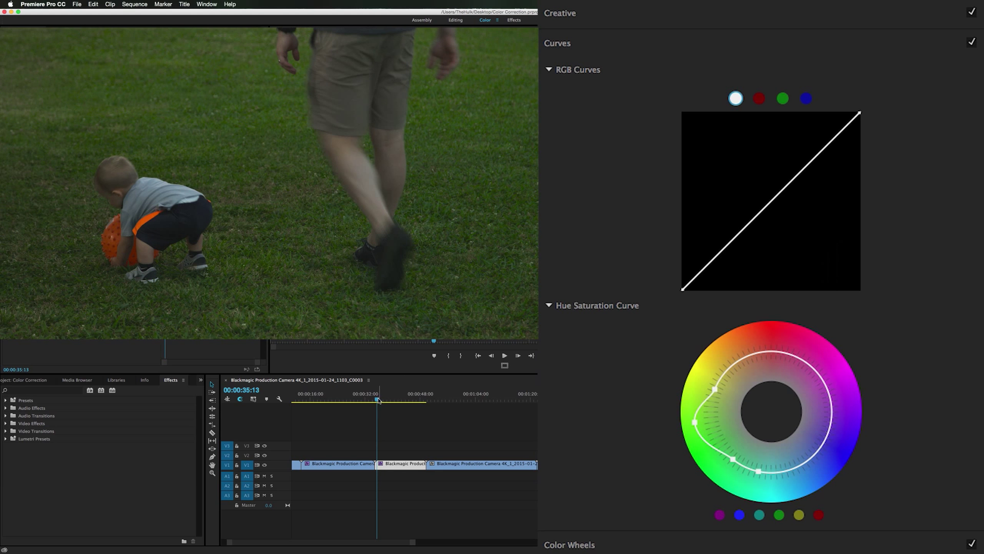
{"action": "mouse_move", "coordinate": [376, 399]}
{"action": "left_mouse_down"}
{"action": "mouse_move", "coordinate": [413, 406]}
{"action": "mouse_move", "coordinate": [384, 413]}
{"action": "left_mouse_up"}
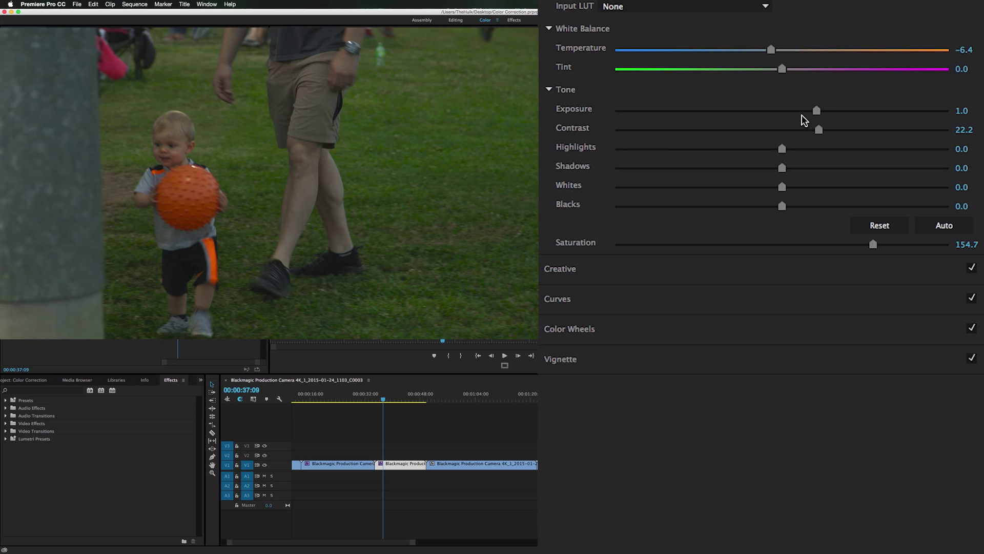
Set the toddler clip's Exposure to 1.6 and Contrast to 36.3, then review
{"action": "left_click_drag", "start_coordinate": [818, 110], "coordinate": [842, 129]}
{"action": "mouse_move", "coordinate": [386, 399]}
{"action": "left_mouse_down"}
{"action": "mouse_move", "coordinate": [405, 400]}
{"action": "mouse_move", "coordinate": [384, 406]}
{"action": "left_mouse_up"}
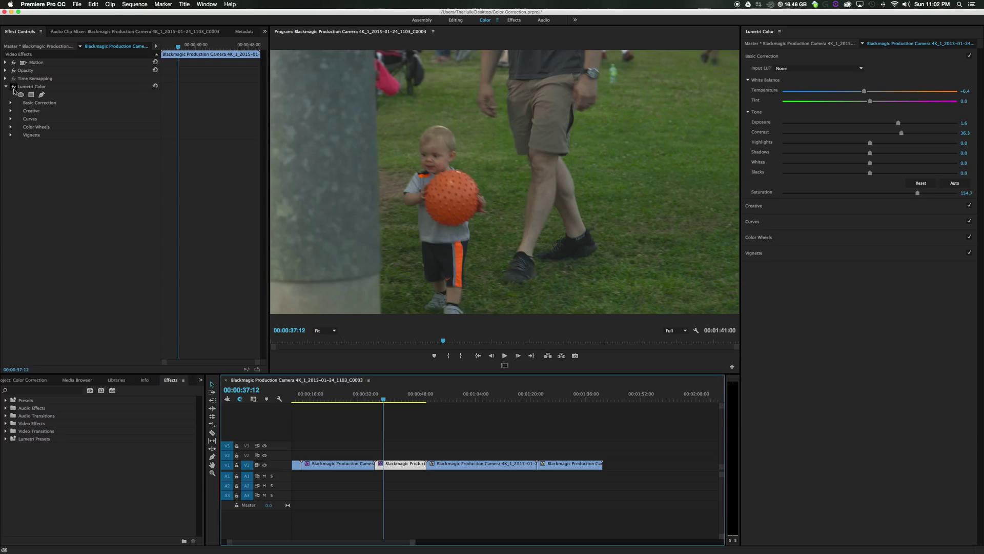
Toggle the toddler clip's Lumetri Color off and on repeatedly, then move into the pug clip
{"action": "left_click", "coordinate": [13, 86]}
{"action": "left_click", "coordinate": [14, 87]}
{"action": "left_click", "coordinate": [14, 87]}
{"action": "left_click", "coordinate": [13, 86]}
{"action": "left_click", "coordinate": [14, 87]}
{"action": "left_click", "coordinate": [14, 87]}
{"action": "left_click", "coordinate": [14, 87]}
{"action": "left_click", "coordinate": [14, 87]}
{"action": "left_click", "coordinate": [13, 87]}
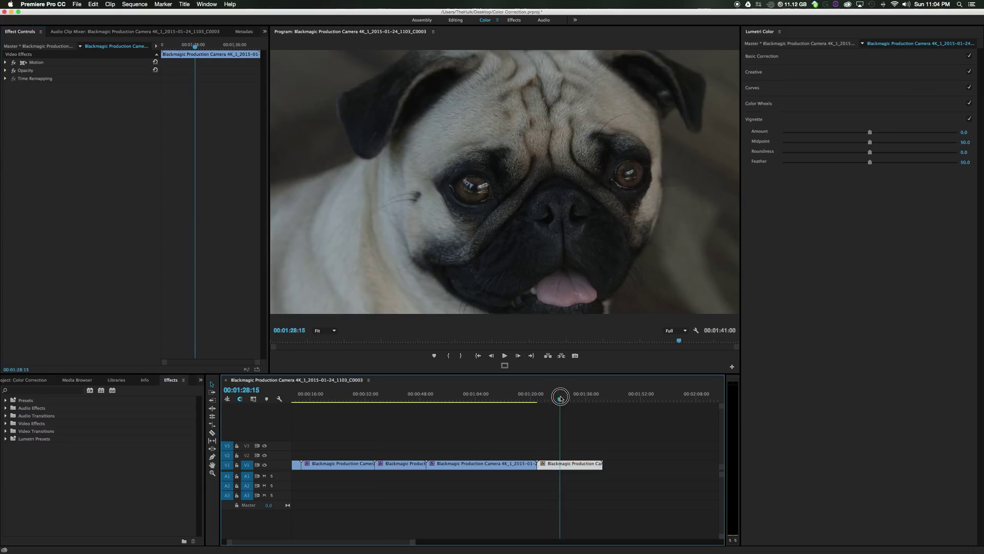
{"action": "left_click_drag", "start_coordinate": [563, 398], "coordinate": [587, 398]}
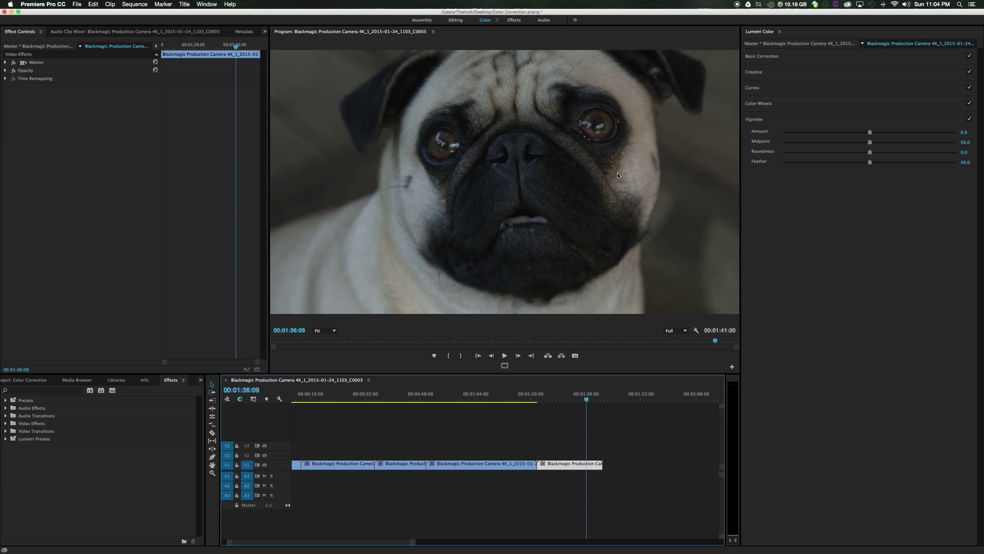
Grade the pug: Temperature 8.1, Exposure 1.2, Contrast 24.4, Highlights 22.2, Blacks -12.5
{"action": "left_click", "coordinate": [778, 61]}
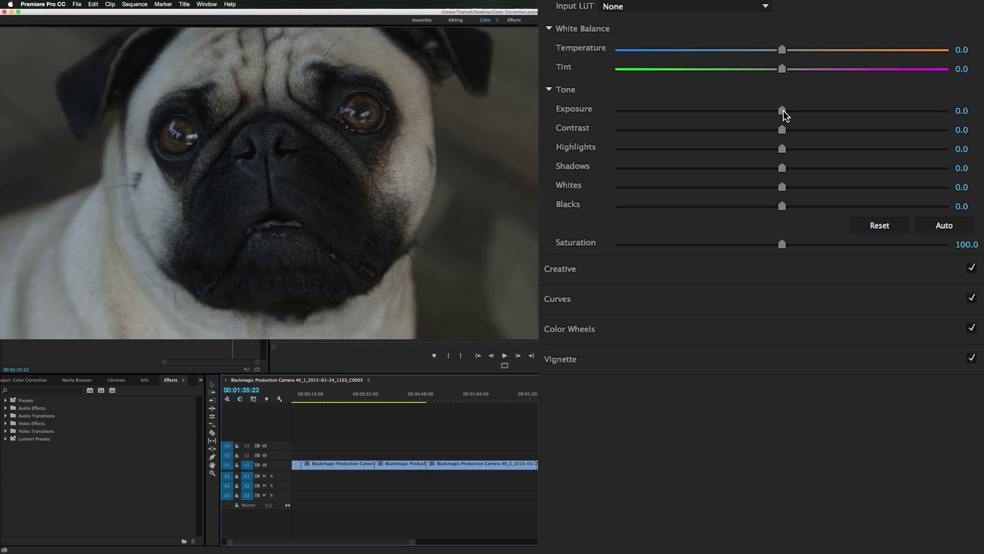
{"action": "left_click_drag", "start_coordinate": [870, 121], "coordinate": [875, 121]}
{"action": "left_click_drag", "start_coordinate": [793, 111], "coordinate": [823, 132]}
{"action": "mouse_move", "coordinate": [784, 53]}
{"action": "left_mouse_down"}
{"action": "mouse_move", "coordinate": [769, 52]}
{"action": "mouse_move", "coordinate": [798, 54]}
{"action": "mouse_move", "coordinate": [793, 69]}
{"action": "left_mouse_up"}
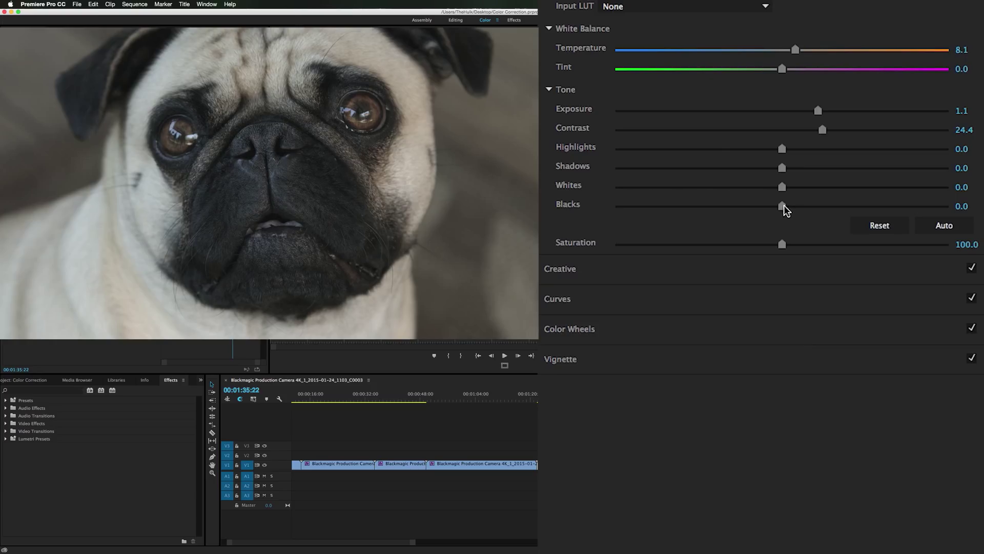
{"action": "left_click_drag", "start_coordinate": [783, 153], "coordinate": [817, 165]}
{"action": "left_click_drag", "start_coordinate": [782, 205], "coordinate": [762, 216]}
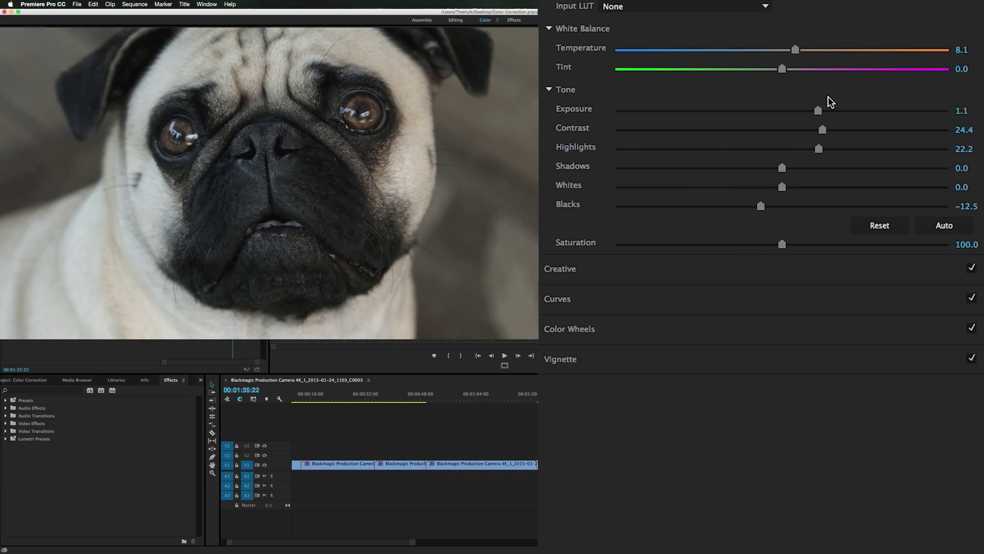
{"action": "left_click_drag", "start_coordinate": [818, 110], "coordinate": [824, 111]}
Give the pug Sharpen 16.0, a slight master RGB curve dip, and Saturation 127.0
{"action": "left_click", "coordinate": [642, 268]}
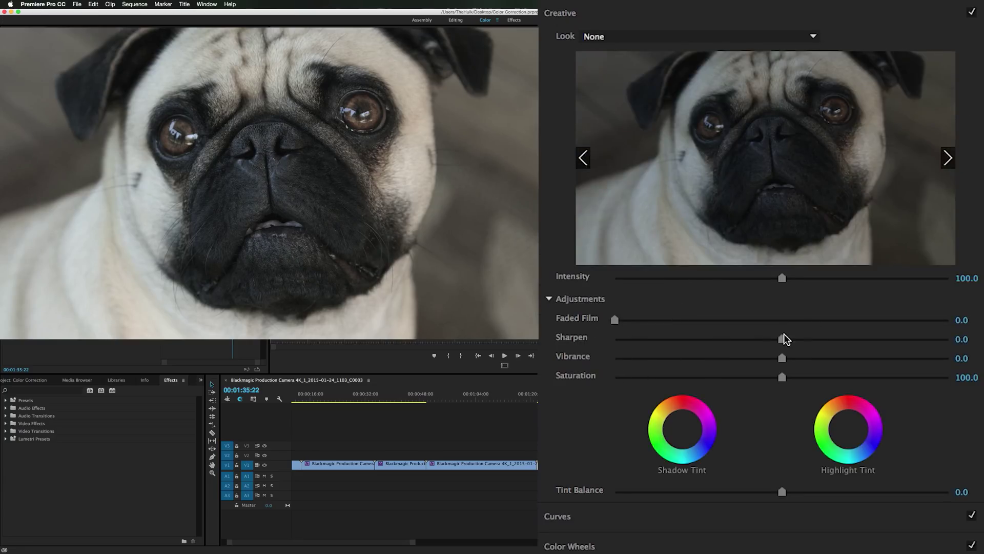
{"action": "left_click_drag", "start_coordinate": [785, 339], "coordinate": [809, 338]}
{"action": "left_click", "coordinate": [648, 517]}
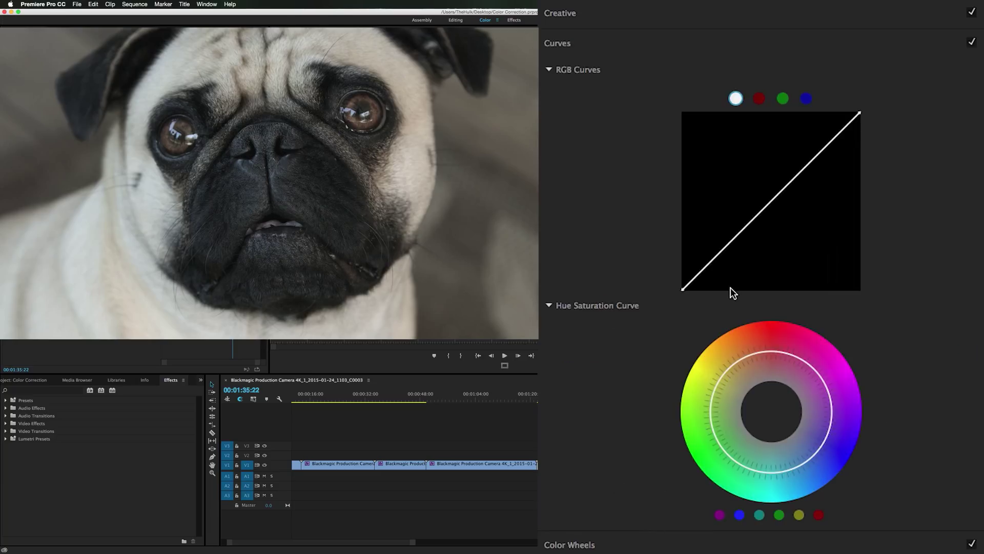
{"action": "mouse_move", "coordinate": [719, 251]}
{"action": "left_mouse_down"}
{"action": "mouse_move", "coordinate": [727, 266]}
{"action": "mouse_move", "coordinate": [710, 251]}
{"action": "mouse_move", "coordinate": [725, 269]}
{"action": "mouse_move", "coordinate": [722, 257]}
{"action": "left_mouse_up"}
{"action": "left_click", "coordinate": [659, 43]}
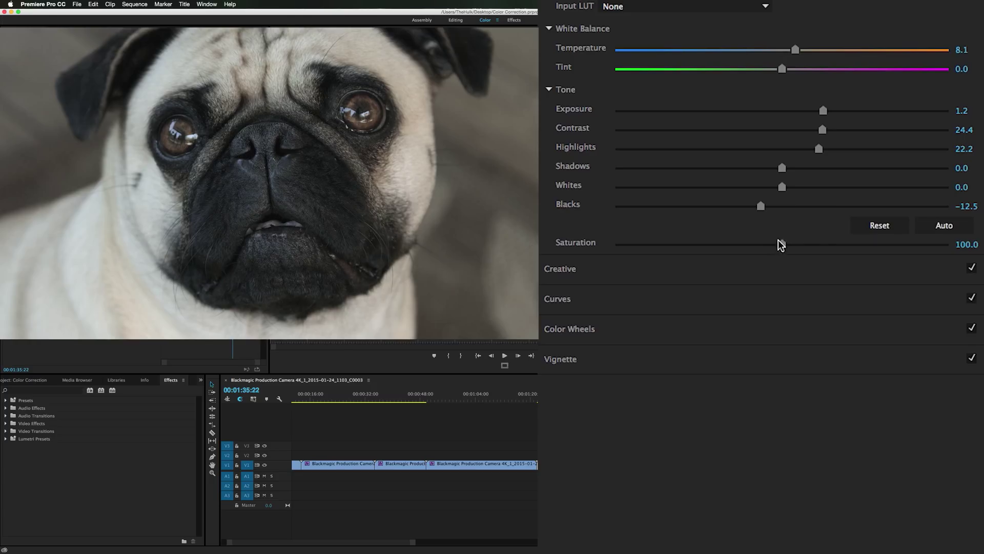
{"action": "left_click_drag", "start_coordinate": [781, 244], "coordinate": [826, 262]}
{"action": "left_click_drag", "start_coordinate": [826, 110], "coordinate": [822, 111]}
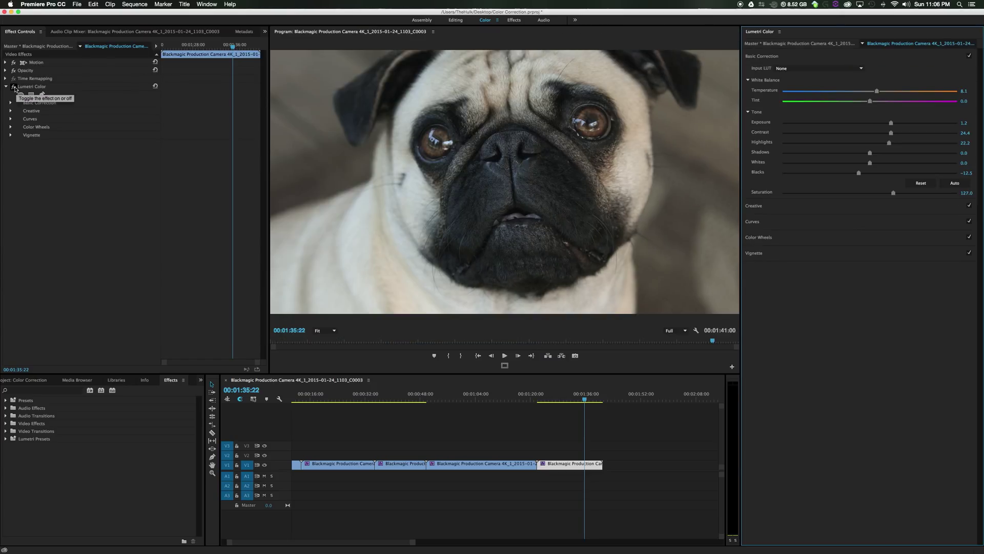
Toggle the pug clip's Lumetri grade off and on to compare before and after
{"action": "left_click", "coordinate": [14, 86]}
{"action": "left_click", "coordinate": [14, 87]}
{"action": "left_click", "coordinate": [14, 87]}
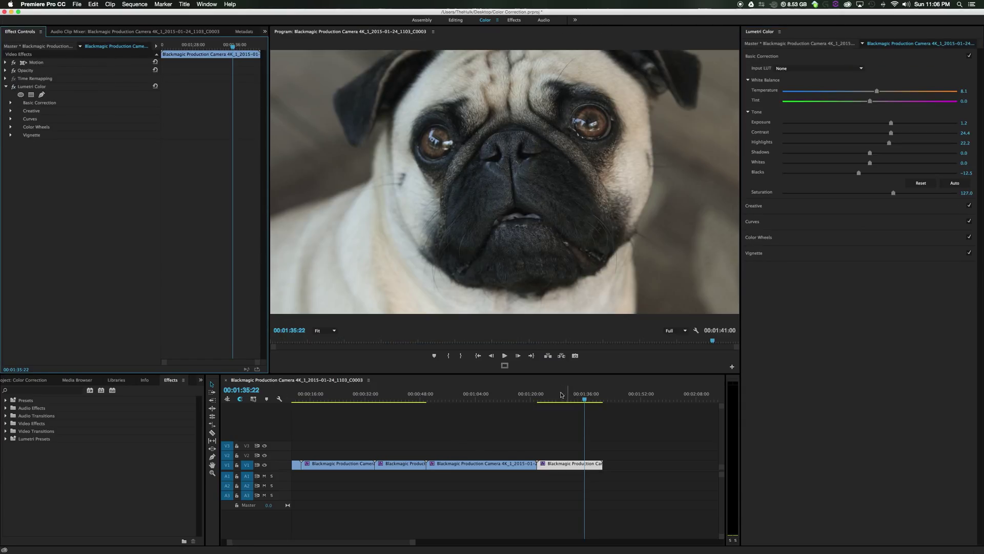
{"action": "left_click_drag", "start_coordinate": [580, 395], "coordinate": [570, 395]}
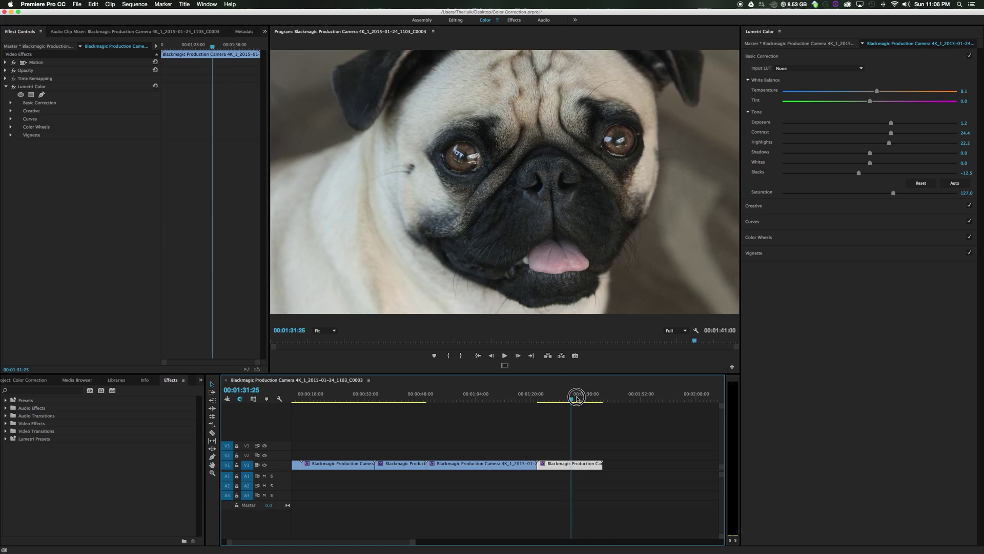
{"action": "left_click_drag", "start_coordinate": [576, 398], "coordinate": [583, 400]}
Compare the rose and baby clips with their Lumetri grades off and on
{"action": "mouse_move", "coordinate": [492, 399]}
{"action": "left_mouse_down"}
{"action": "mouse_move", "coordinate": [503, 399]}
{"action": "mouse_move", "coordinate": [495, 400]}
{"action": "left_mouse_up"}
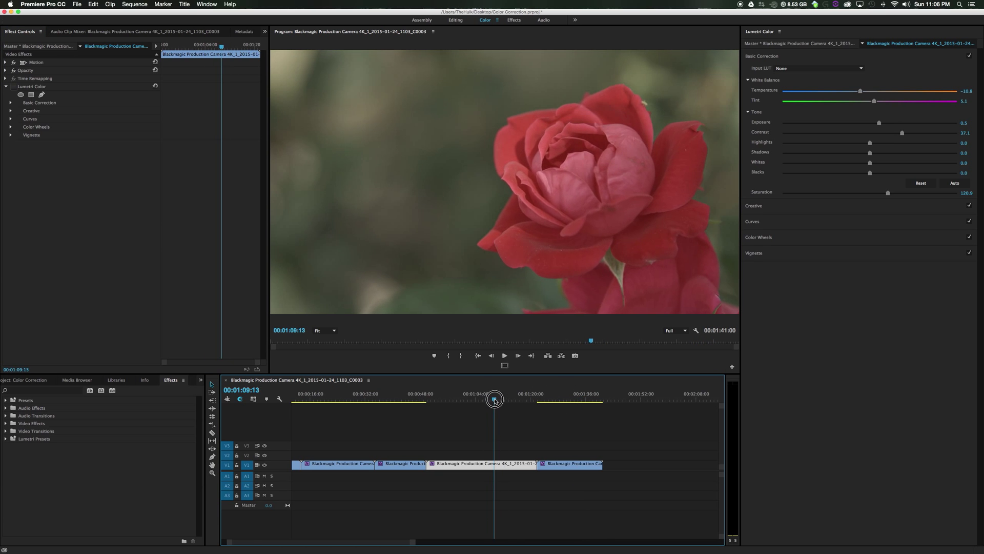
{"action": "left_click", "coordinate": [13, 87]}
{"action": "left_click_drag", "start_coordinate": [465, 402], "coordinate": [502, 423]}
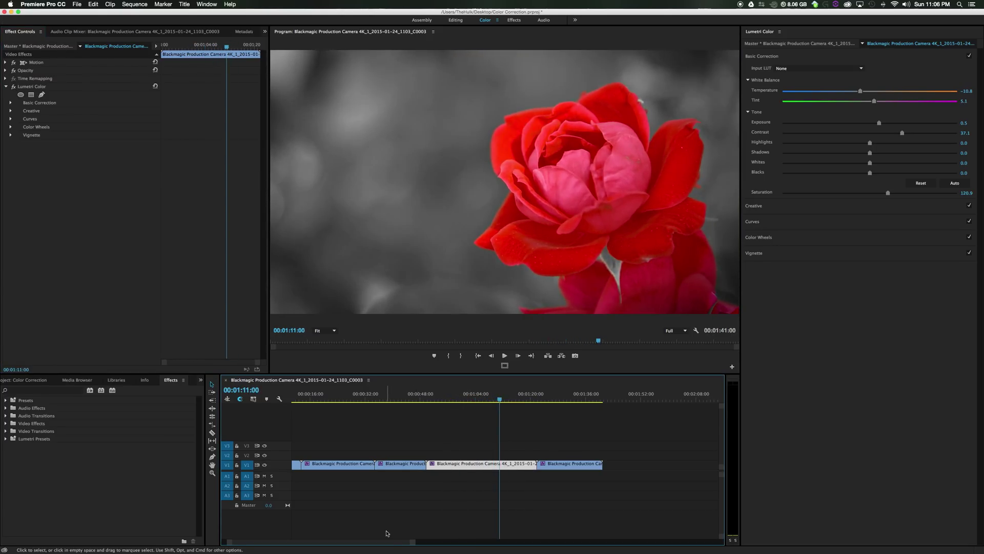
{"action": "left_click_drag", "start_coordinate": [399, 395], "coordinate": [337, 396]}
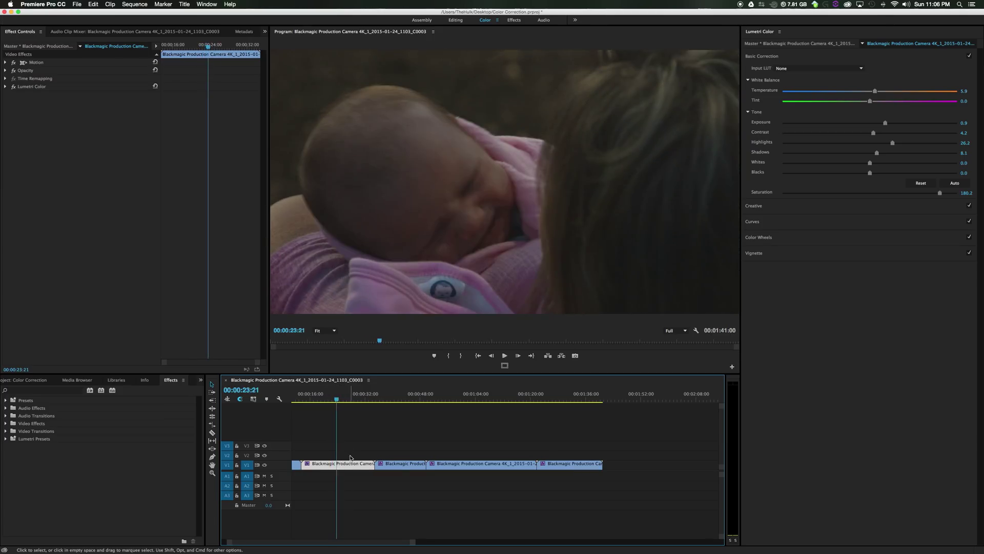
{"action": "left_click", "coordinate": [14, 88]}
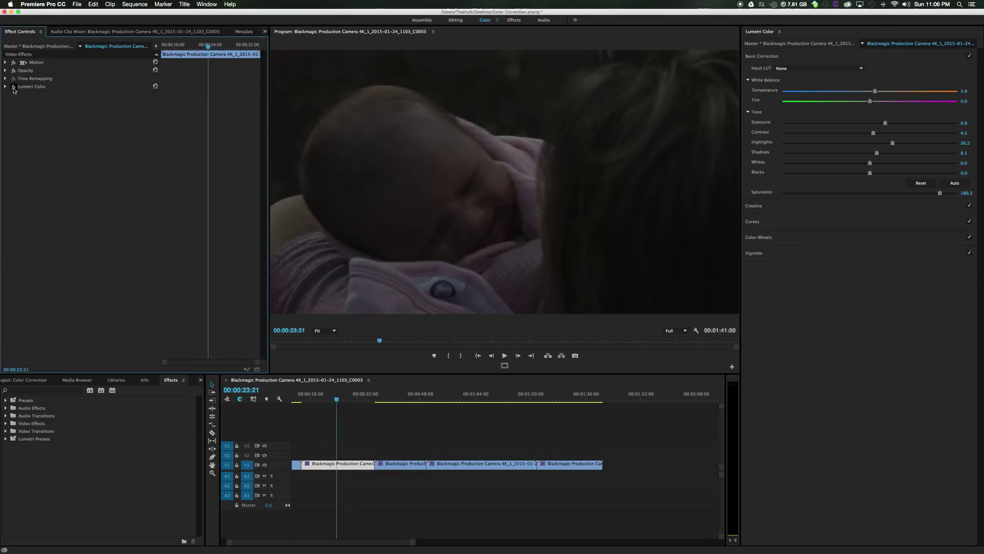
{"action": "left_click", "coordinate": [14, 88]}
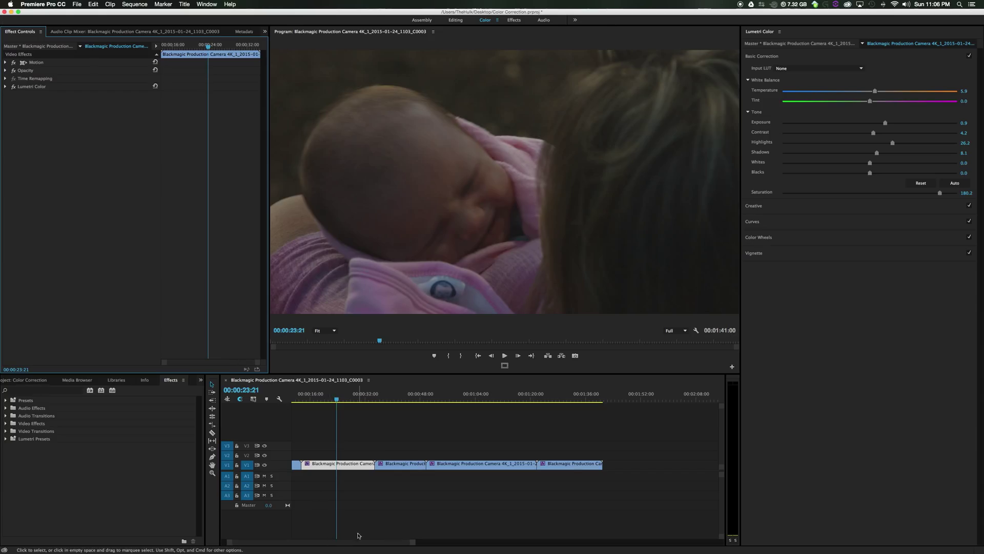
Compare the baseball clip's grade off and on, leaving it enabled
{"action": "scroll", "coordinate": [358, 536], "scroll_direction": "up", "scroll_amount": 3}
{"action": "left_click_drag", "start_coordinate": [310, 397], "coordinate": [323, 398]}
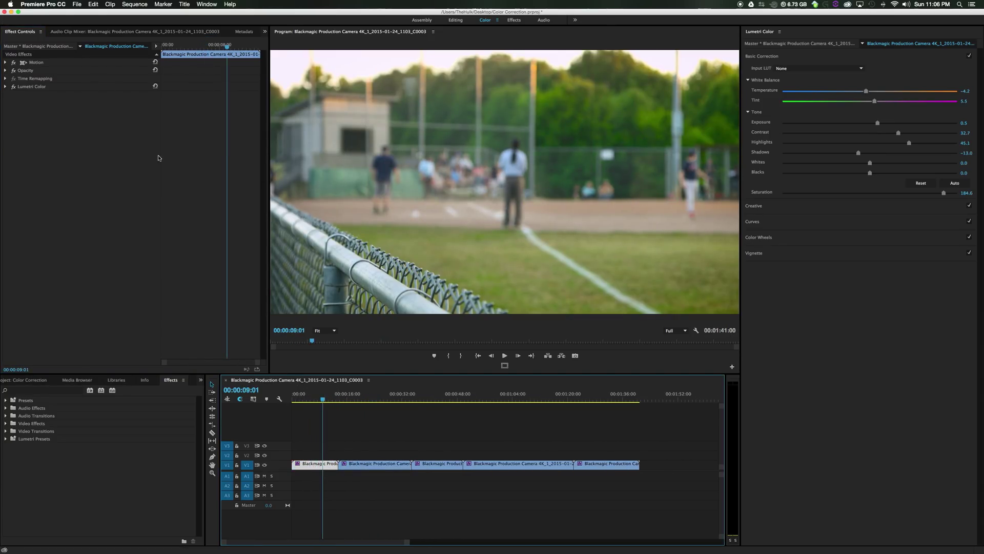
{"action": "left_click", "coordinate": [14, 87]}
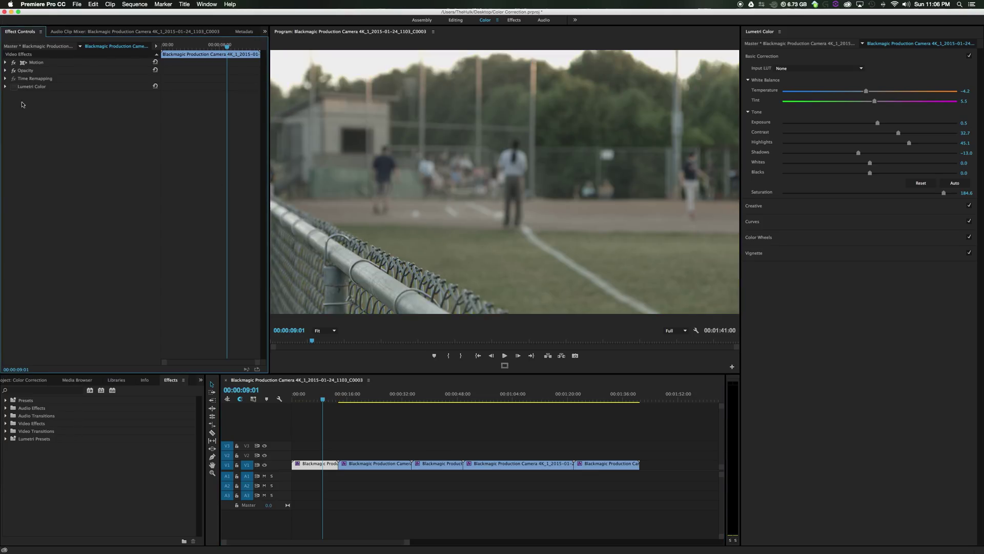
{"action": "left_click", "coordinate": [14, 87]}
{"action": "left_click_drag", "start_coordinate": [333, 398], "coordinate": [616, 400]}
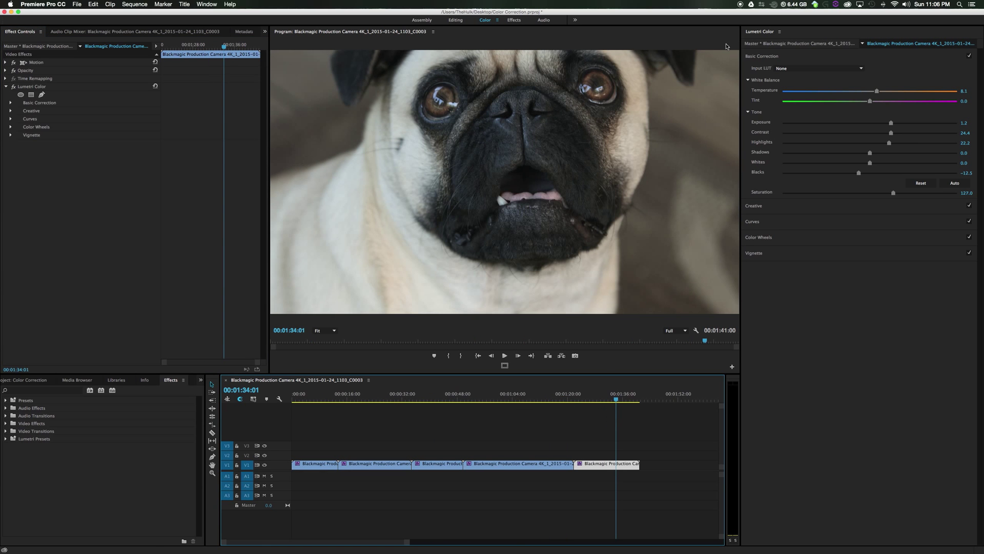
Scrub from the pug back through the toddler clip to the graded rose
{"action": "left_click_drag", "start_coordinate": [537, 423], "coordinate": [437, 423]}
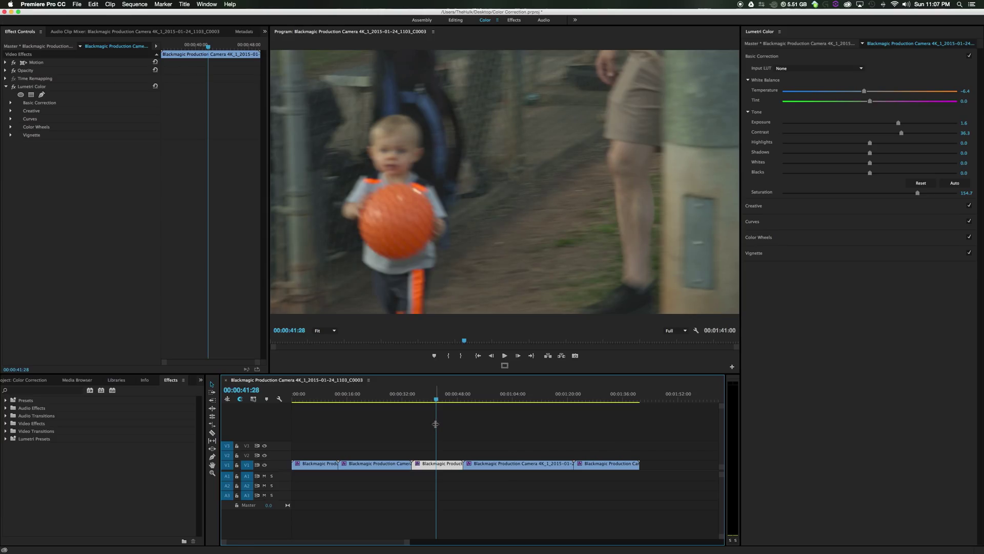
{"action": "left_click_drag", "start_coordinate": [372, 397], "coordinate": [528, 448]}
Scrub the playhead back to the graded baseball clip for review
{"action": "left_click_drag", "start_coordinate": [473, 400], "coordinate": [314, 456]}
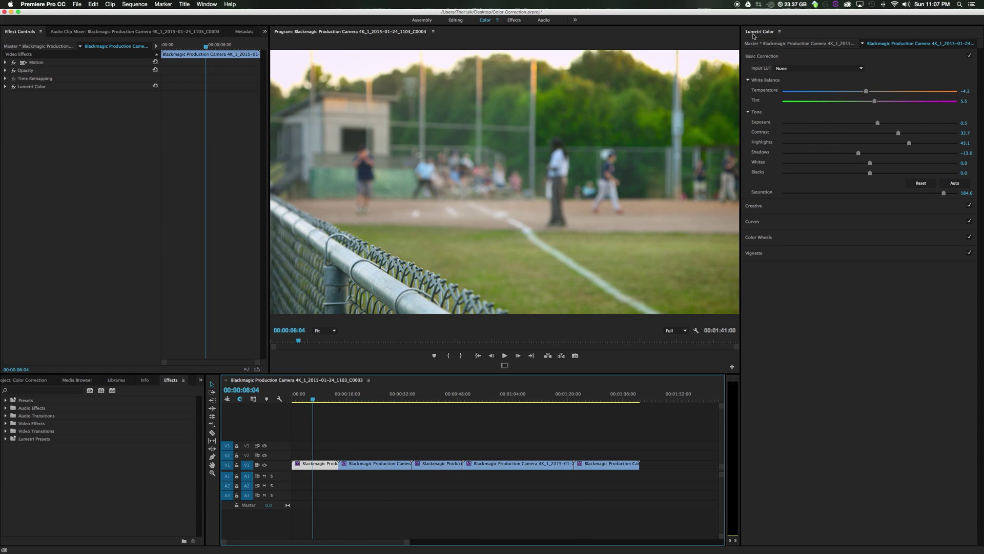